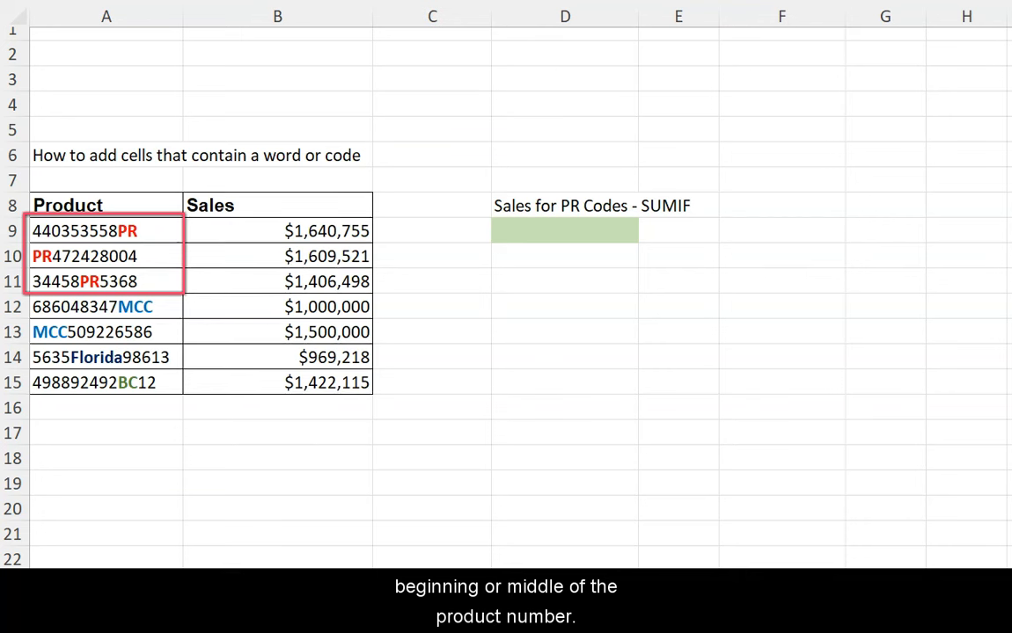
pyautogui.click(152, 231)
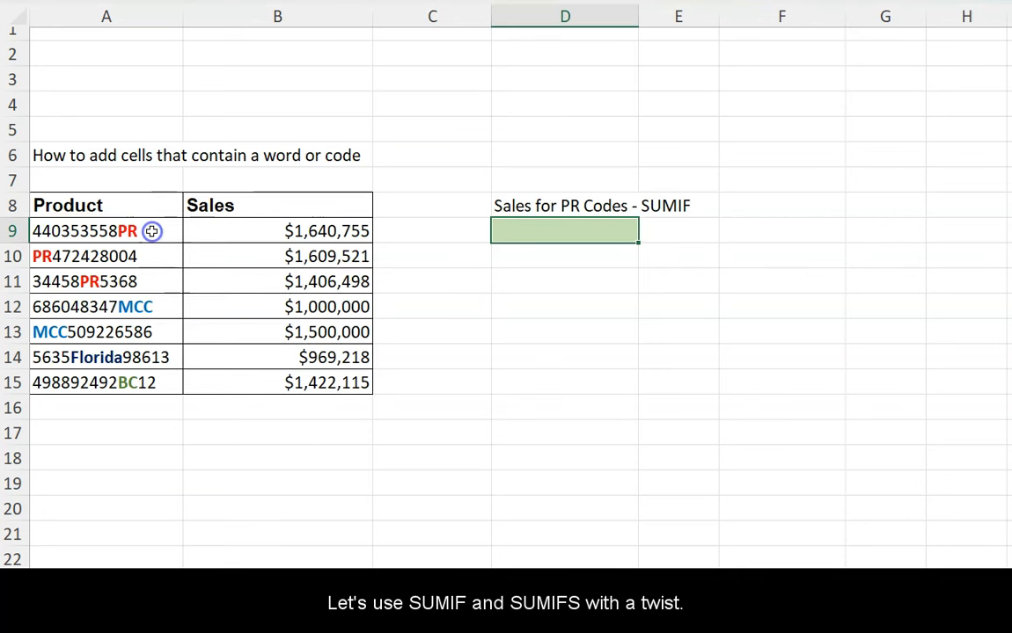
pyautogui.moveTo(151, 231); pyautogui.dragTo(140, 280)
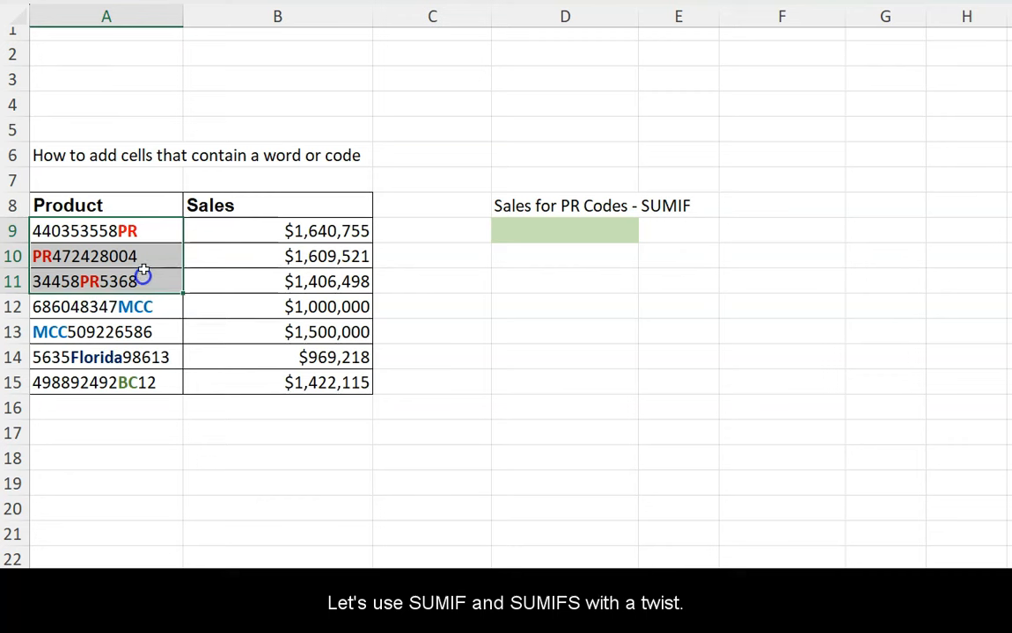
pyautogui.click(156, 233)
pyautogui.moveTo(156, 233); pyautogui.dragTo(272, 278)
# Enter =SUMIF(A9:A15,"*PR*",B9:B15) in cell D9 to total the sales of products containing the PR code.
pyautogui.click(553, 238)
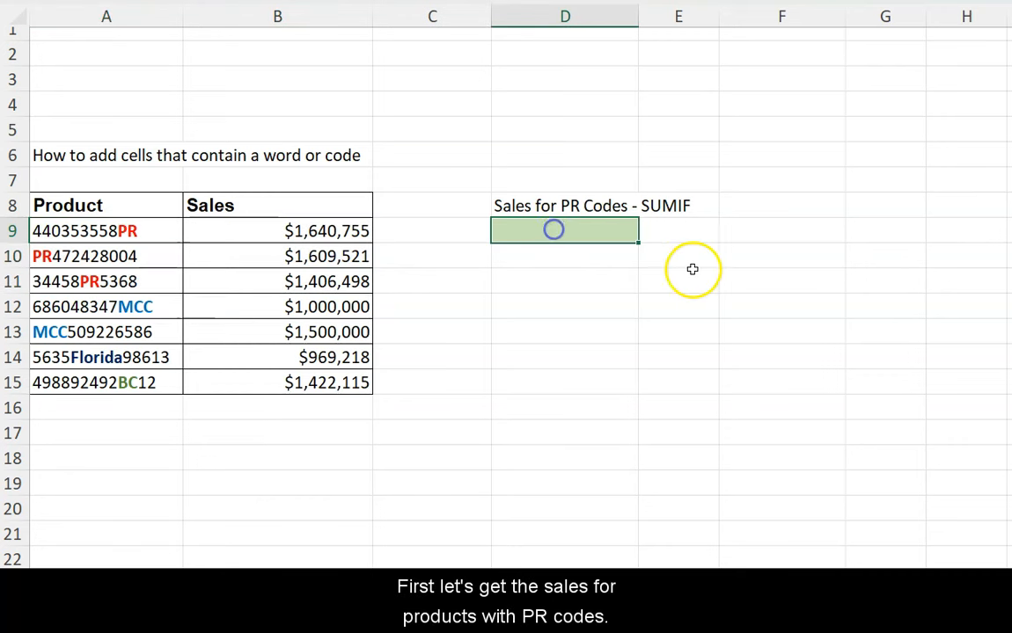
pyautogui.write('=sumi')
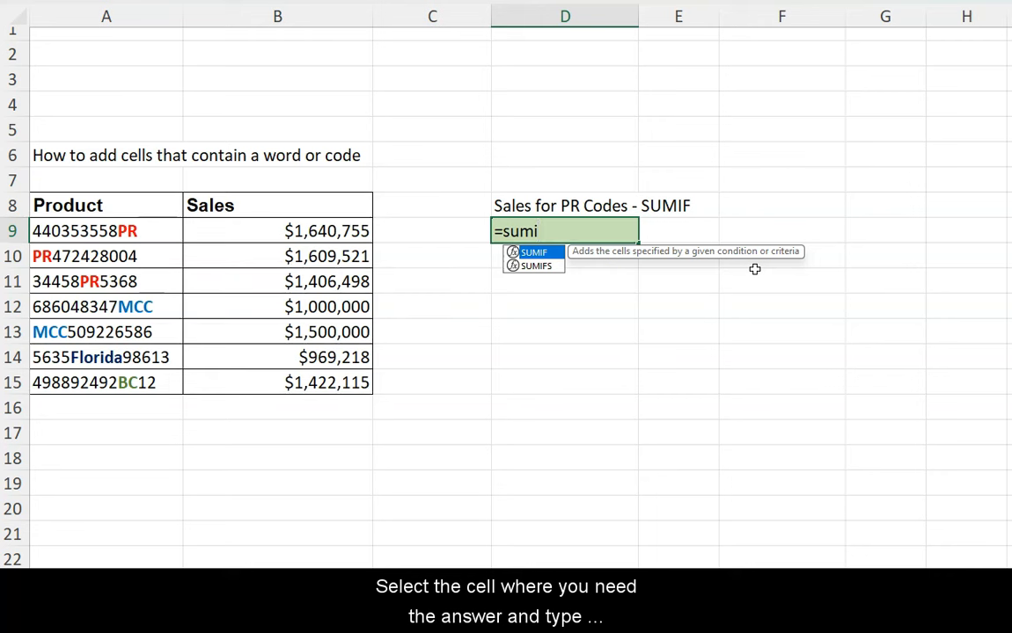
pyautogui.press('Tab')
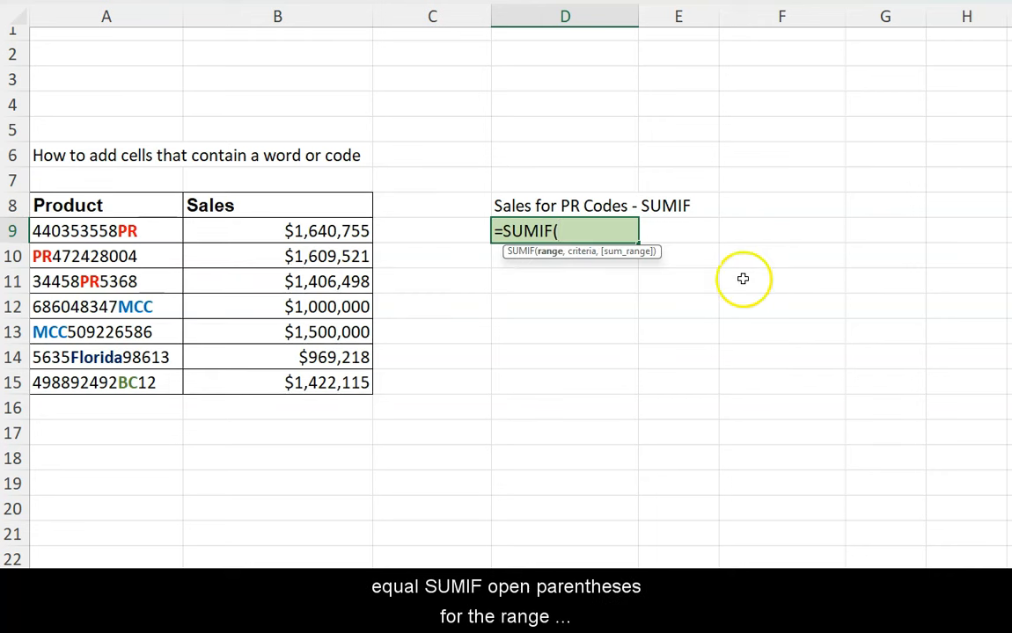
pyautogui.moveTo(163, 230); pyautogui.dragTo(148, 380)
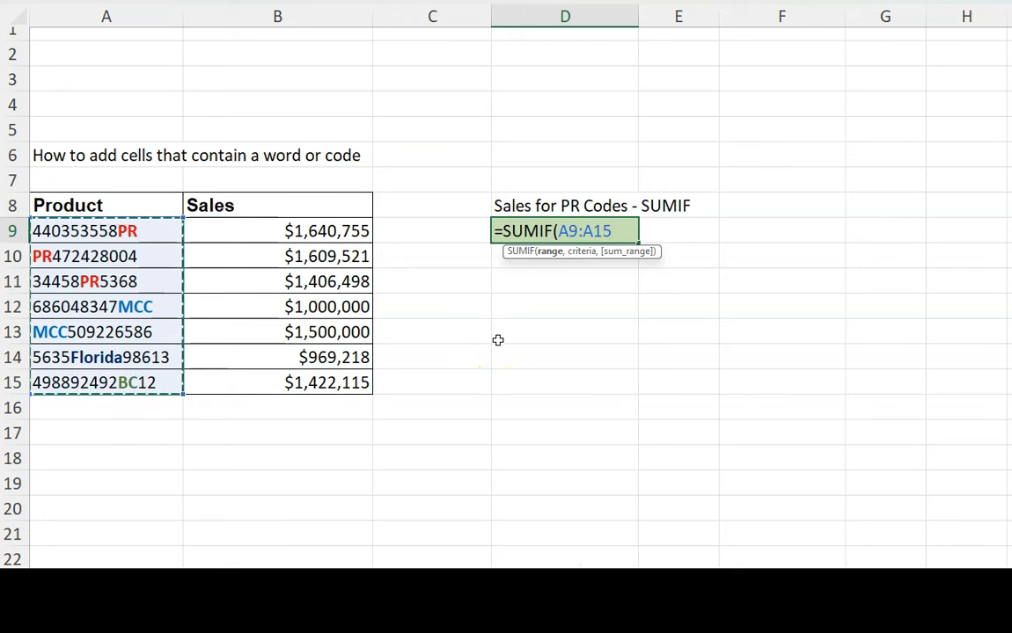
pyautogui.write(',"P')
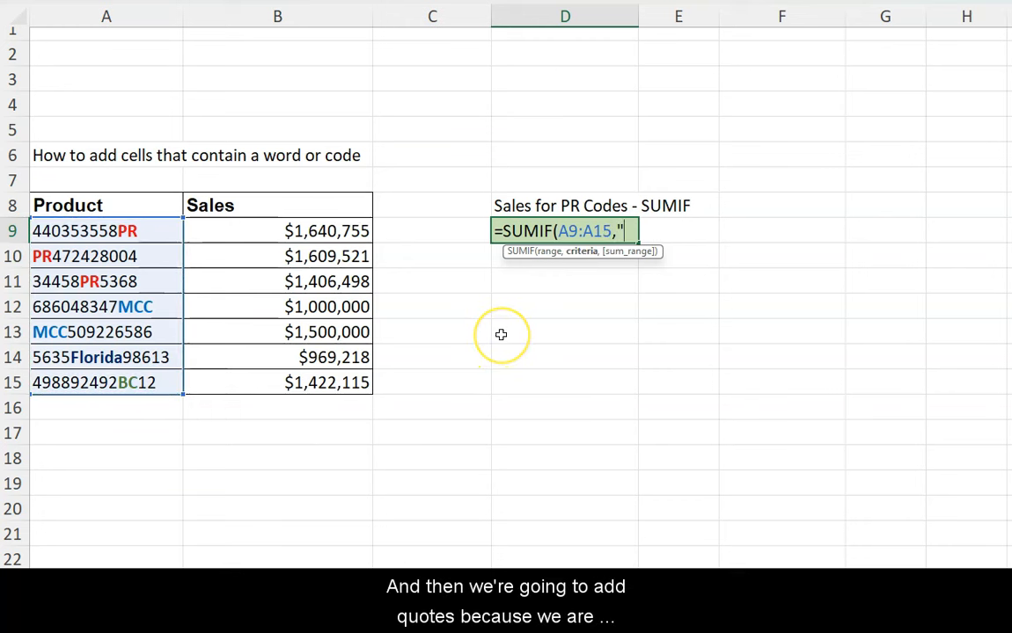
pyautogui.write('R*')
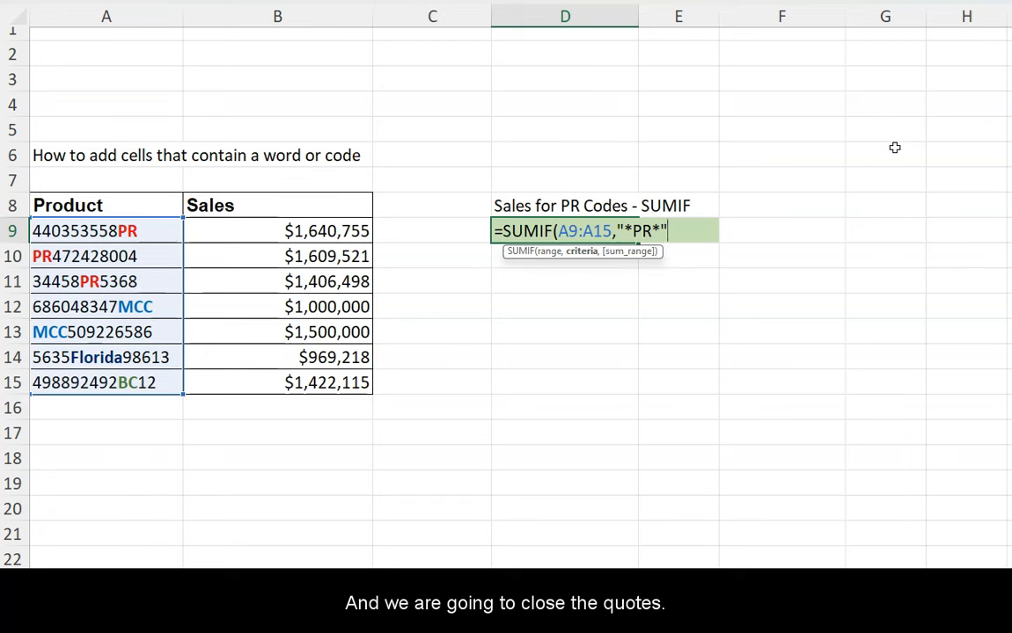
pyautogui.write(',')
pyautogui.click(466, 2)
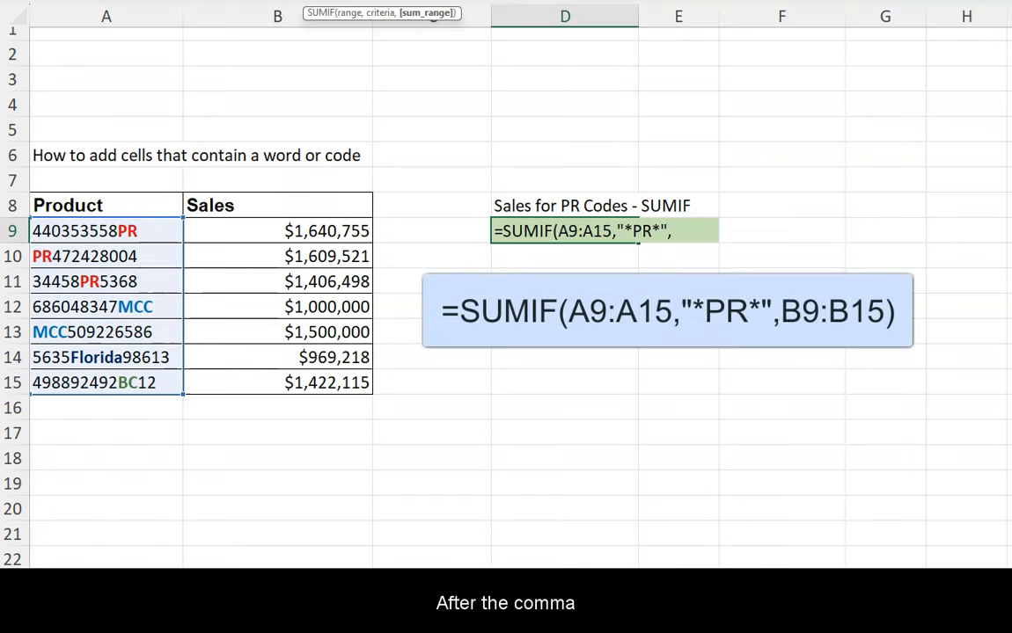
pyautogui.moveTo(330, 231); pyautogui.dragTo(324, 382)
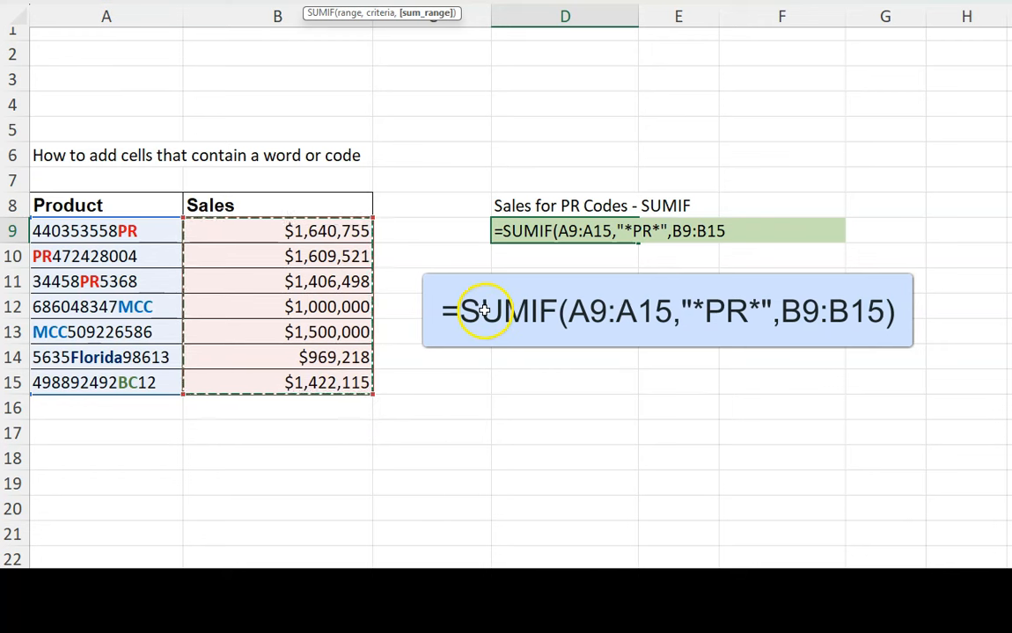
pyautogui.write(')')
pyautogui.press('Return')
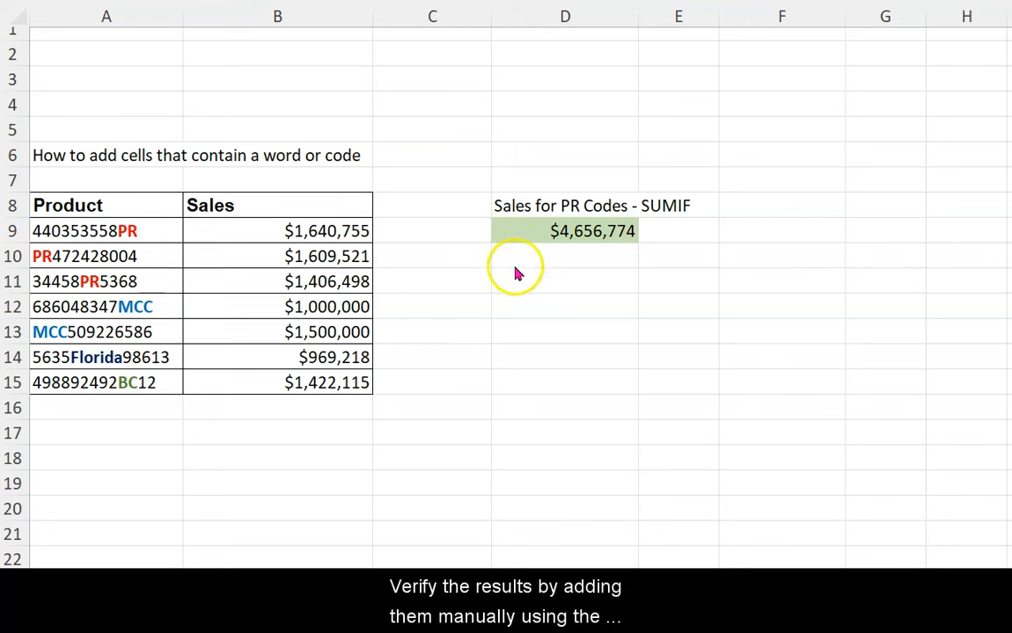
# Check the PR total by building an AutoSum of B9:B11 in cell D11.
pyautogui.click(523, 281)
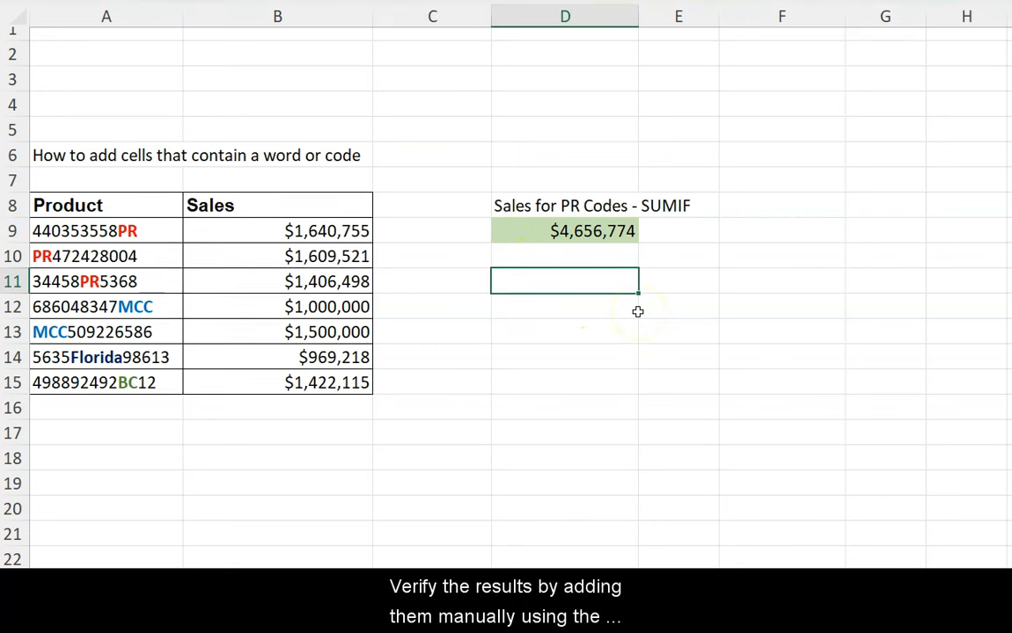
pyautogui.hotkey('alt', '=')
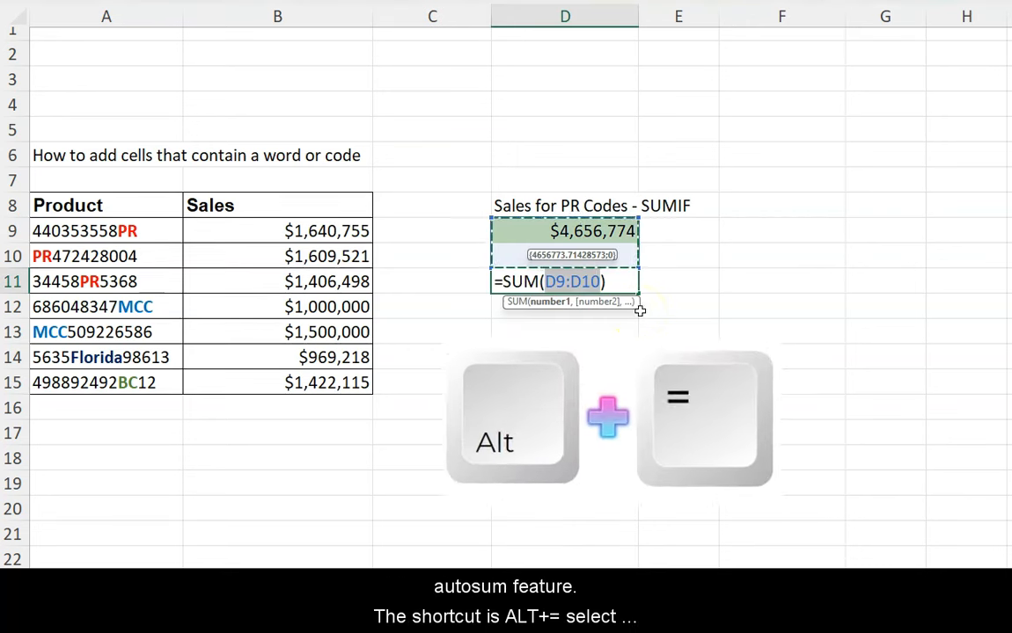
pyautogui.moveTo(280, 232); pyautogui.dragTo(278, 282)
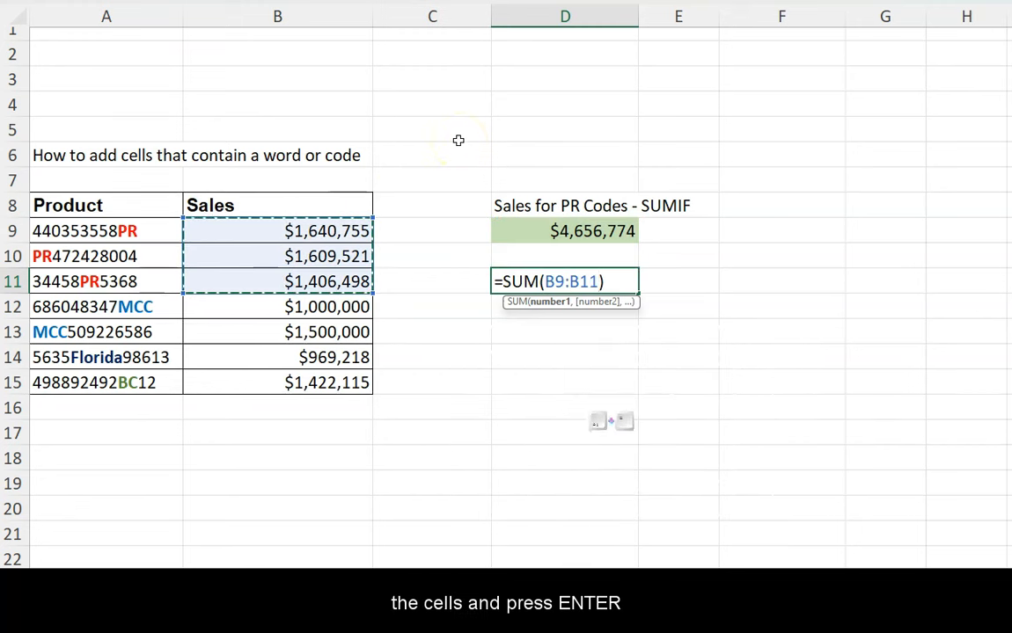
# Enter =SUMIFS(B9:B15,A9:A15,"*MCC*") in cell D12 to total the sales of products containing MCC.
pyautogui.click(602, 308)
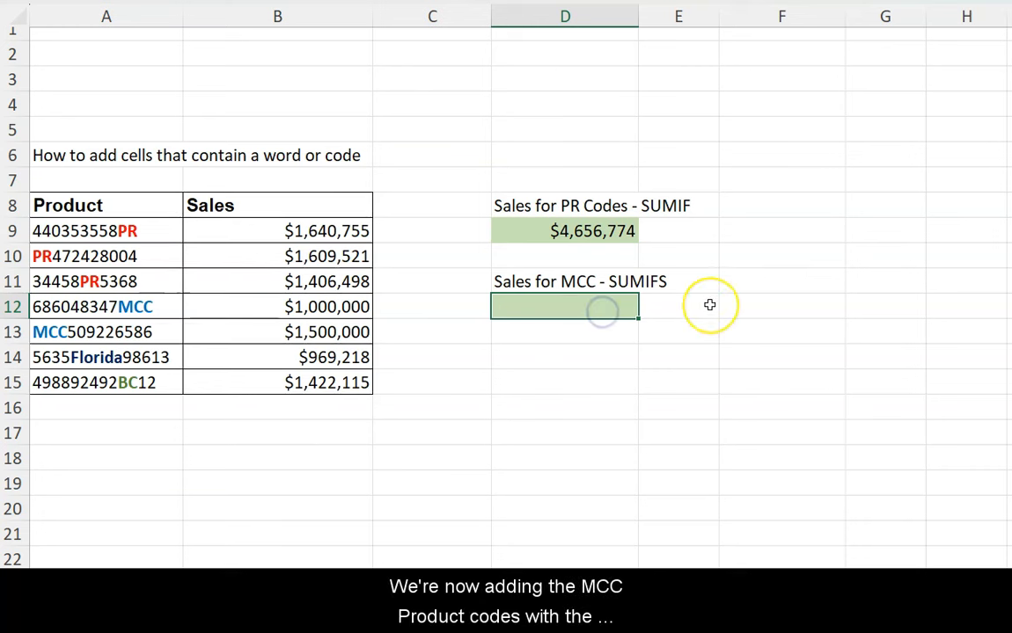
pyautogui.write('=sumifs')
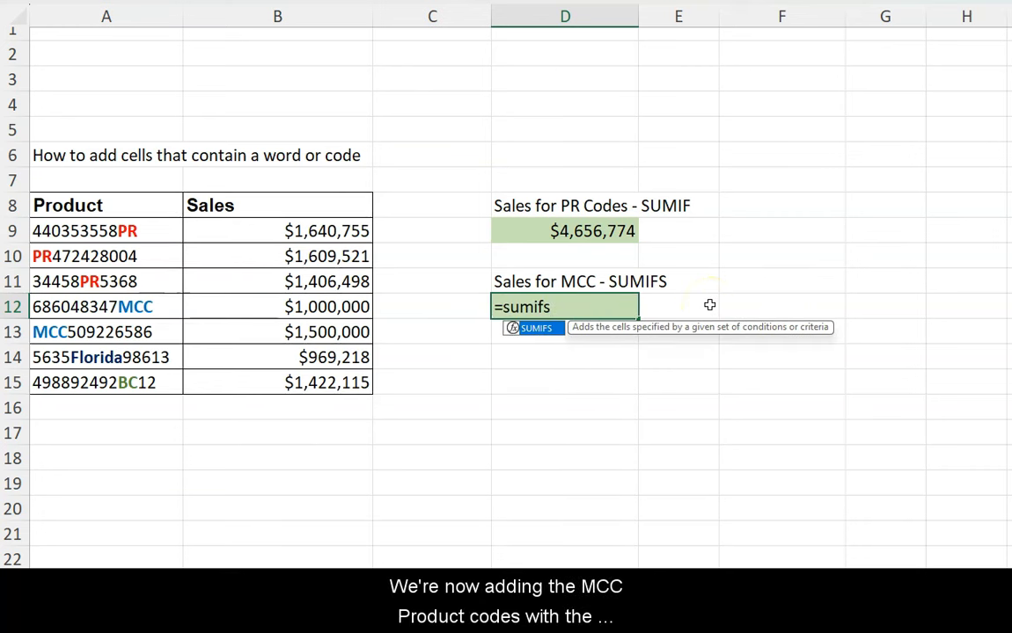
pyautogui.press('Tab')
pyautogui.moveTo(264, 233); pyautogui.dragTo(270, 377)
pyautogui.write(',')
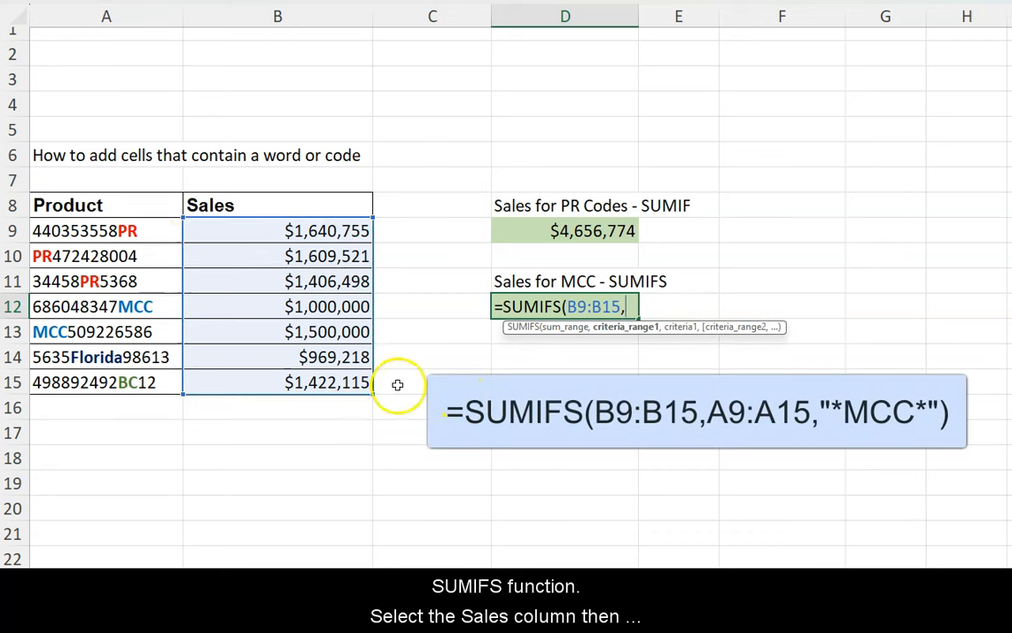
pyautogui.click(153, 230)
pyautogui.hotkey('ctrl', 'shift', 'Down')
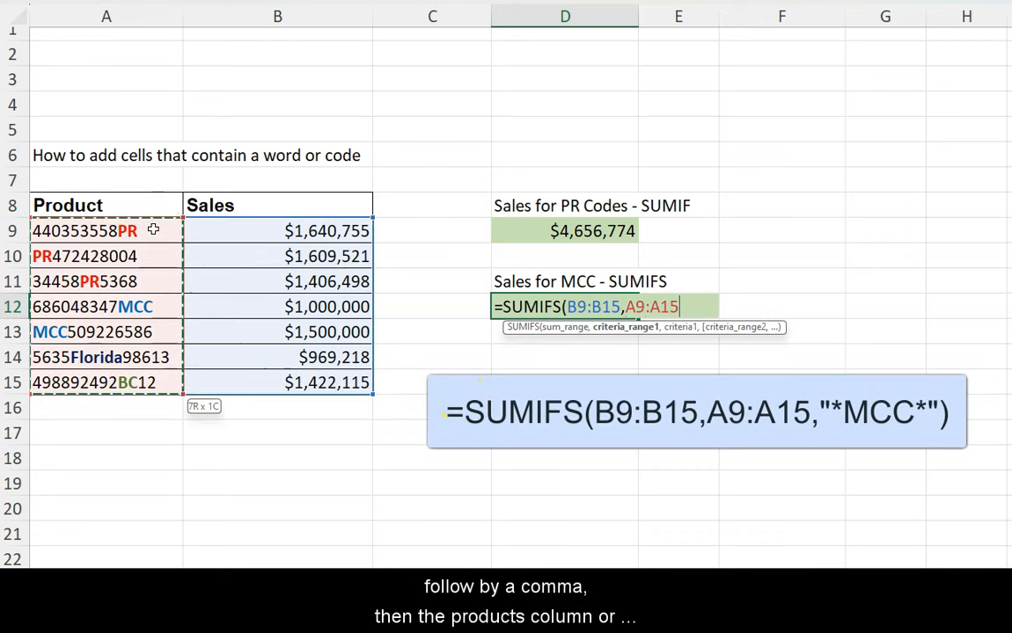
pyautogui.write(',')
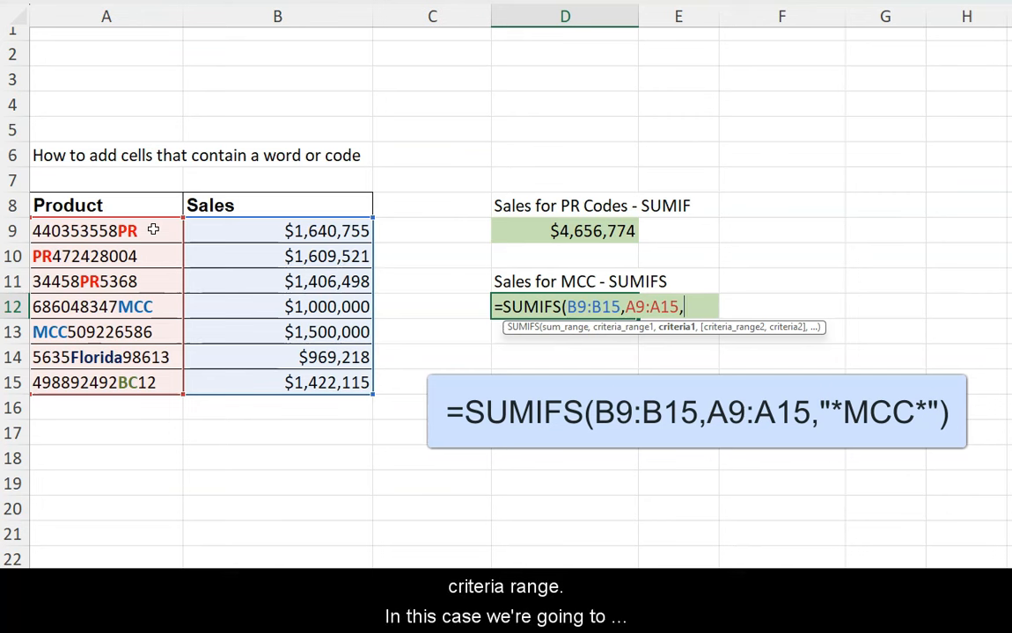
pyautogui.write('"*MCC*')
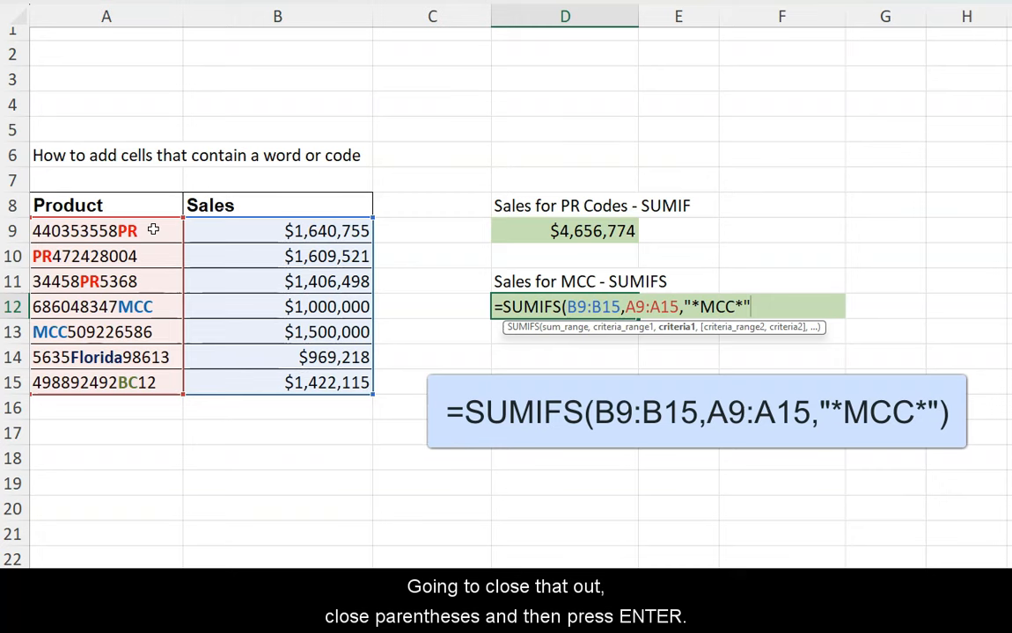
pyautogui.write(')')
pyautogui.press('Return')
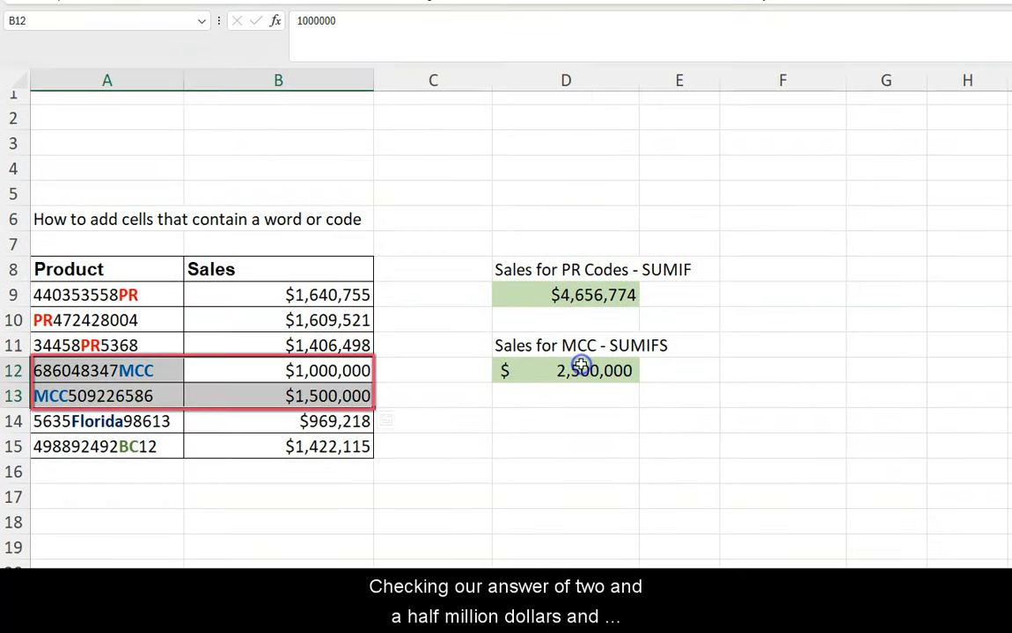
# Change the SUMIFS criterion in cell D12 to "*MCC" so that only products ending with MCC are summed.
pyautogui.click(573, 369)
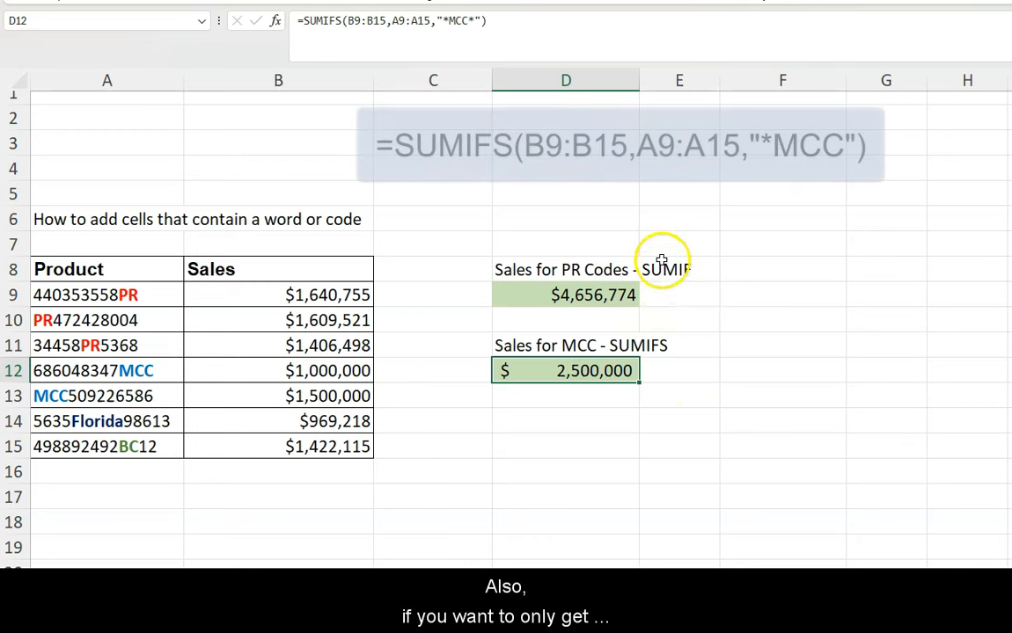
pyautogui.click(474, 20)
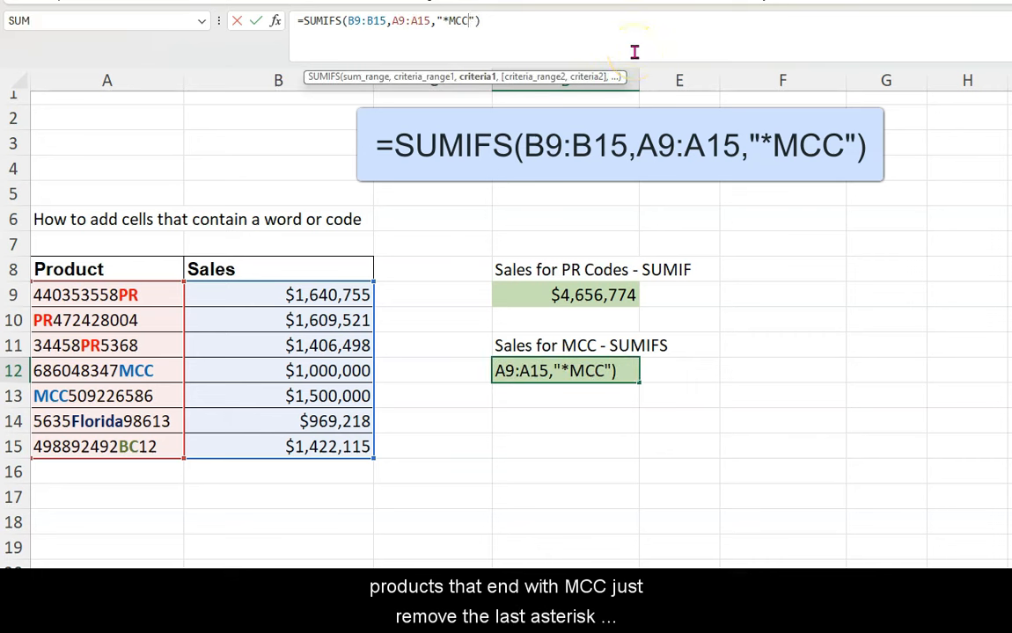
pyautogui.press('Return')
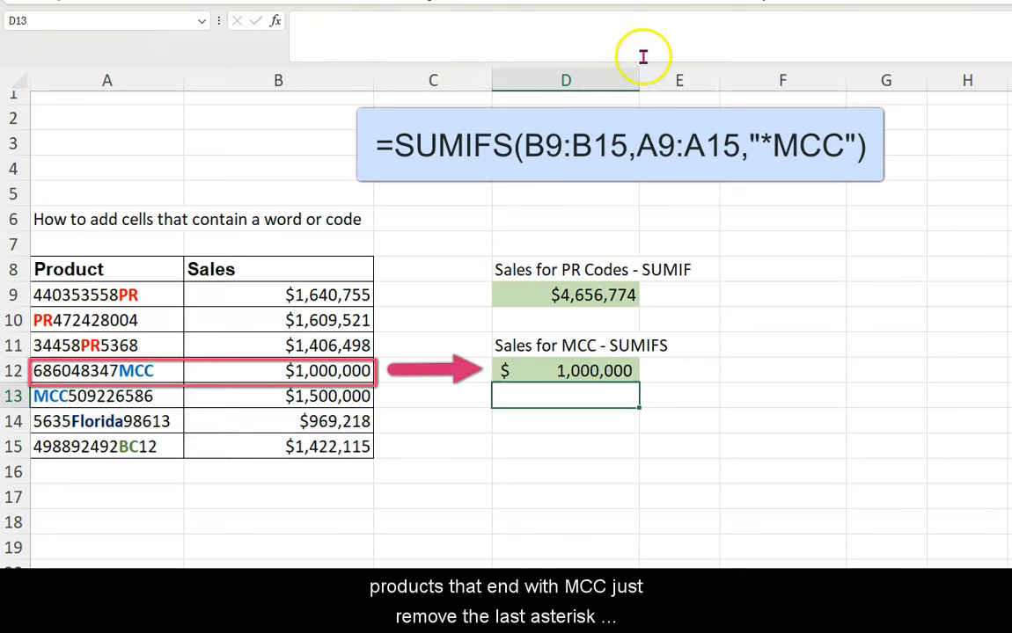
# Change the SUMIFS criterion in cell D12 to "MCC*" so that only products beginning with MCC are summed.
pyautogui.click(578, 371)
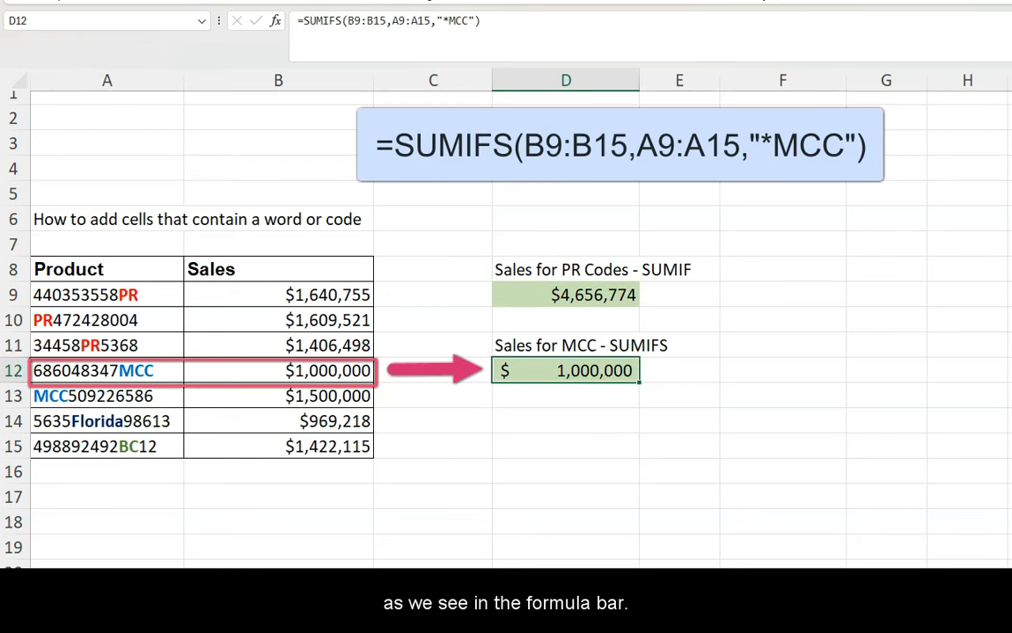
pyautogui.click(448, 20)
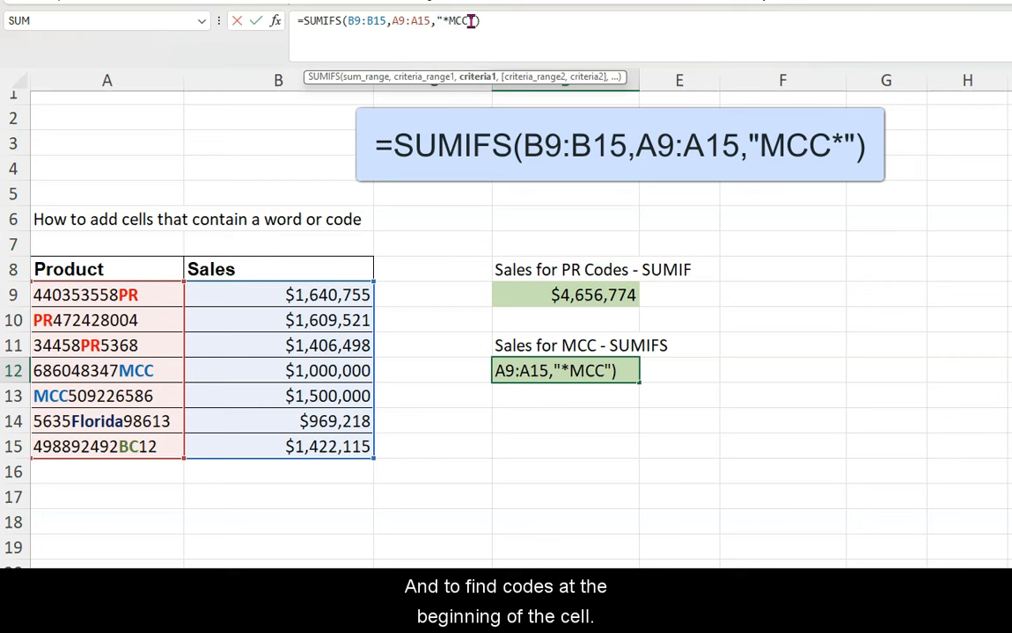
pyautogui.press('BackSpace')
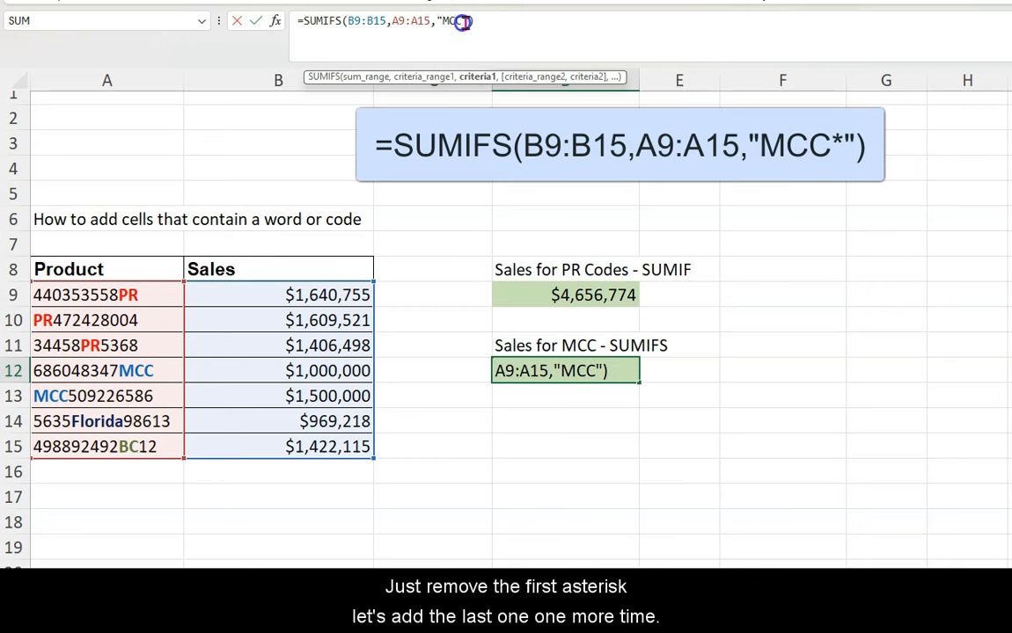
pyautogui.click(558, 23)
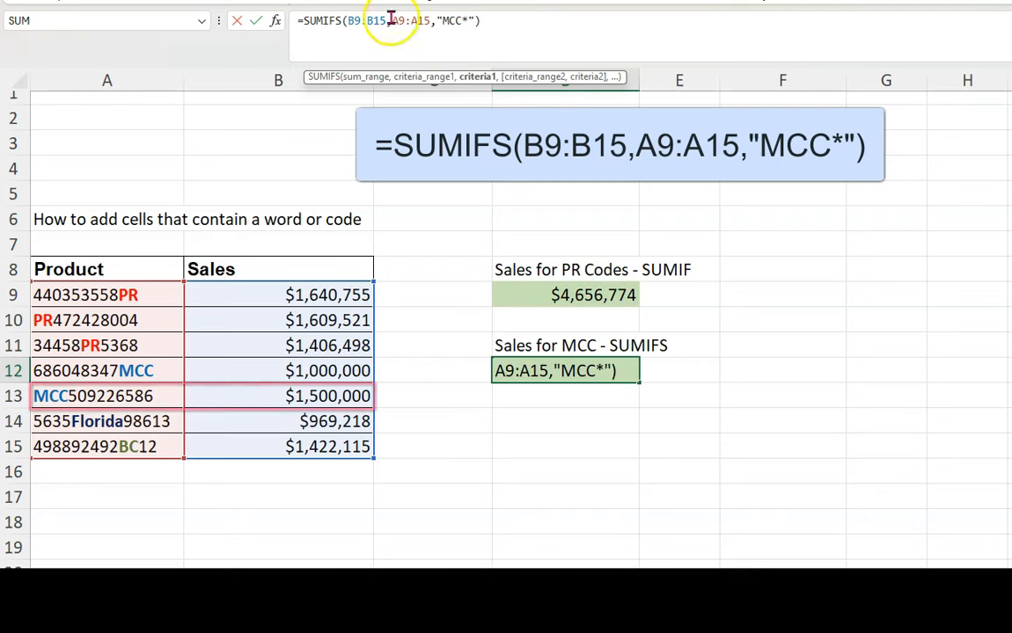
pyautogui.click(256, 22)
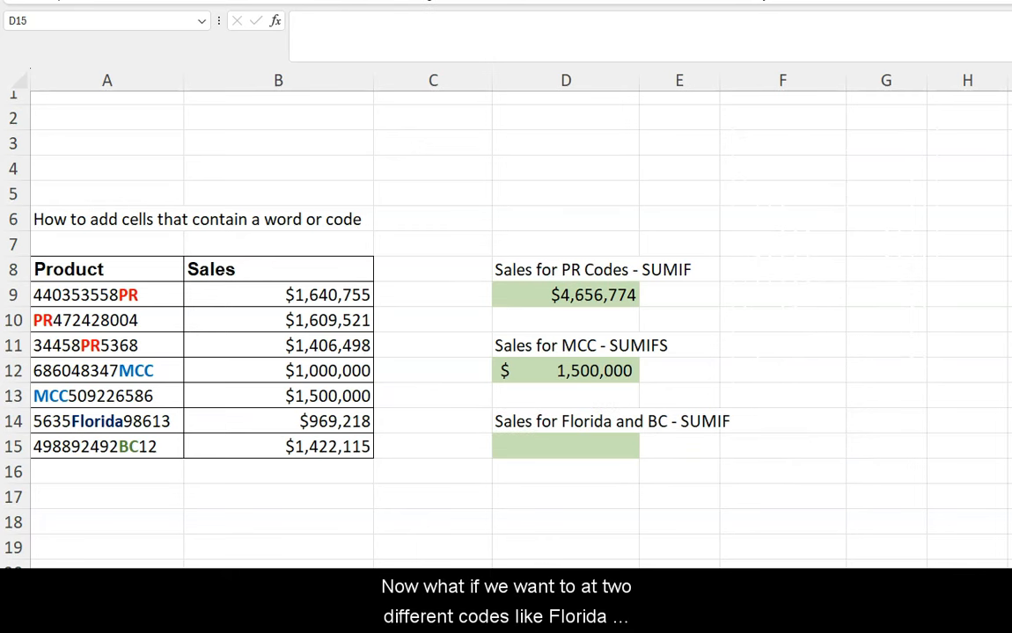
# Start the formula in cell D15 with =SUMIF(A9:A15,"*Florida*",B9:B15) to sum the sales of products containing Florida.
pyautogui.click(556, 443)
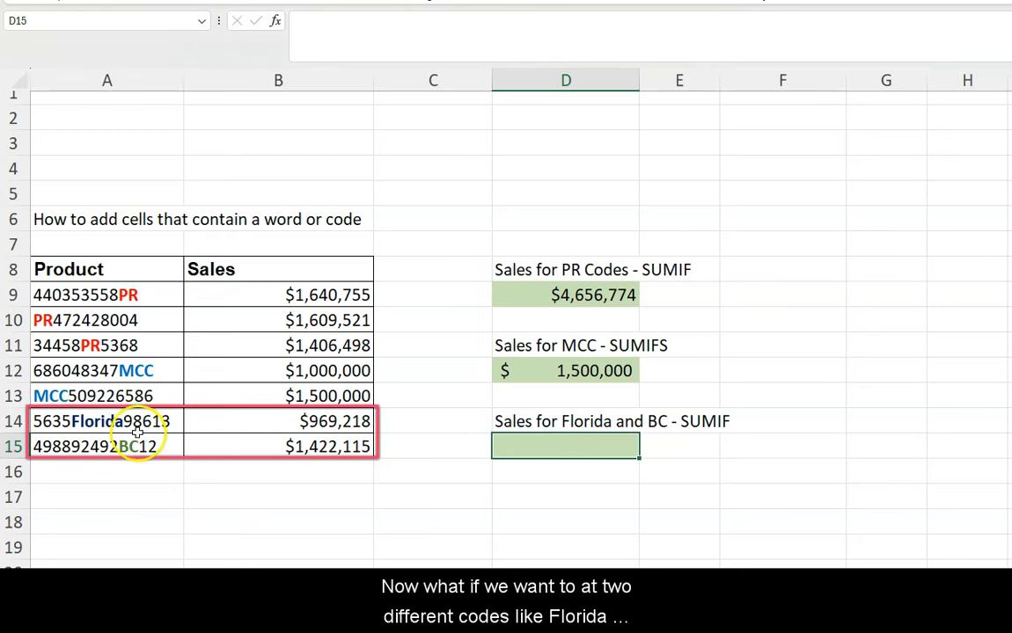
pyautogui.moveTo(130, 420); pyautogui.dragTo(131, 445)
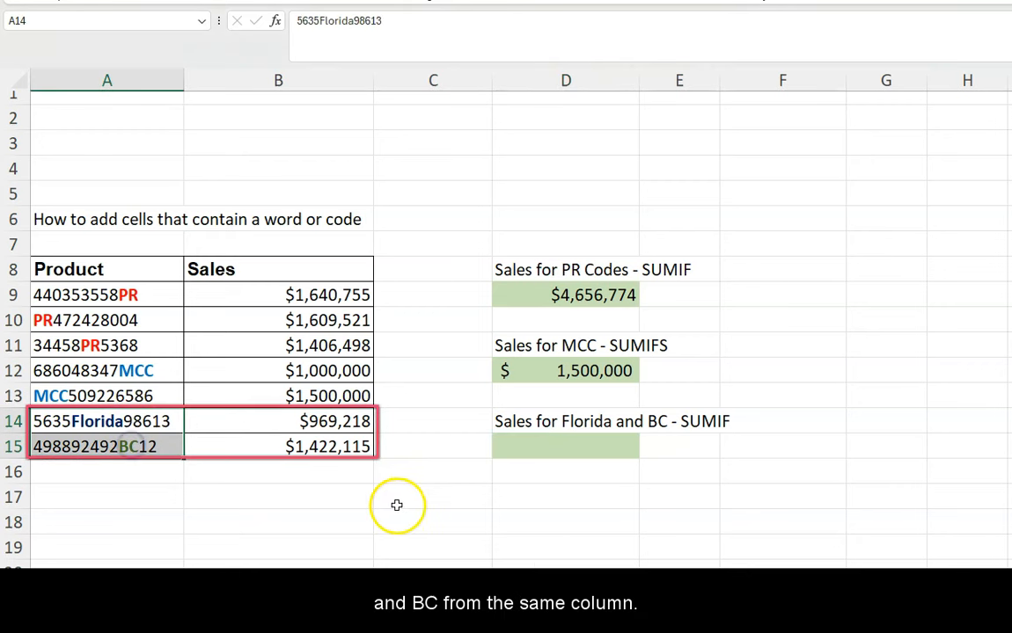
pyautogui.click(549, 438)
pyautogui.write('=sumif')
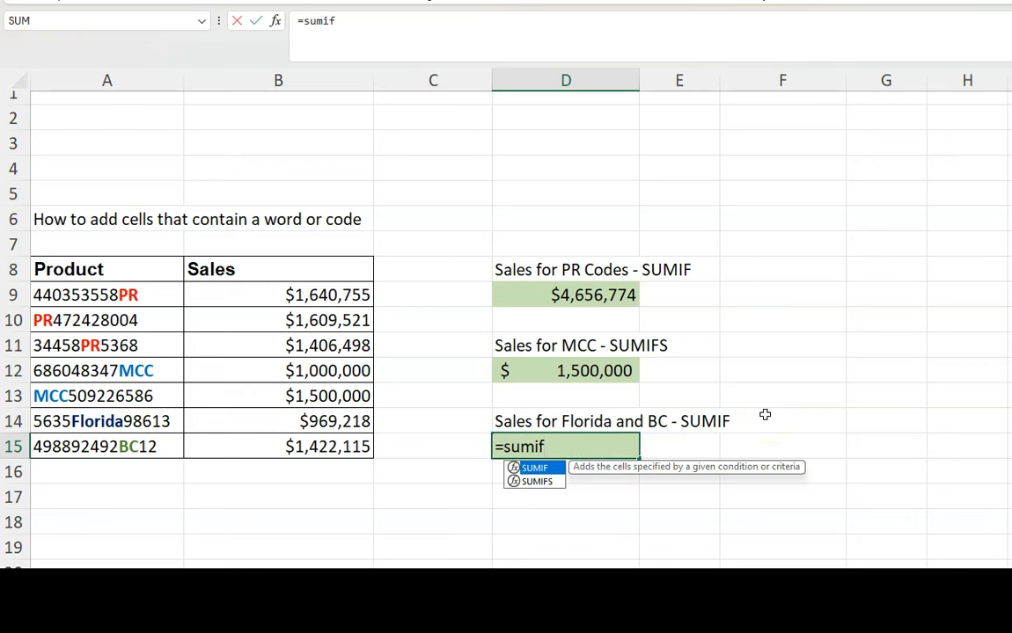
pyautogui.press('Tab')
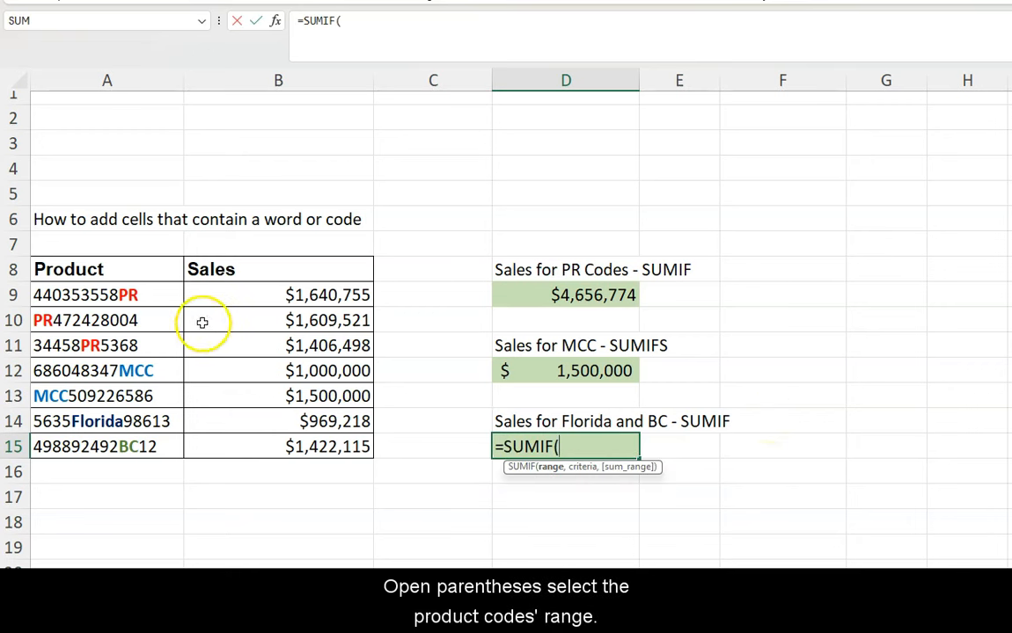
pyautogui.moveTo(170, 299); pyautogui.dragTo(171, 449)
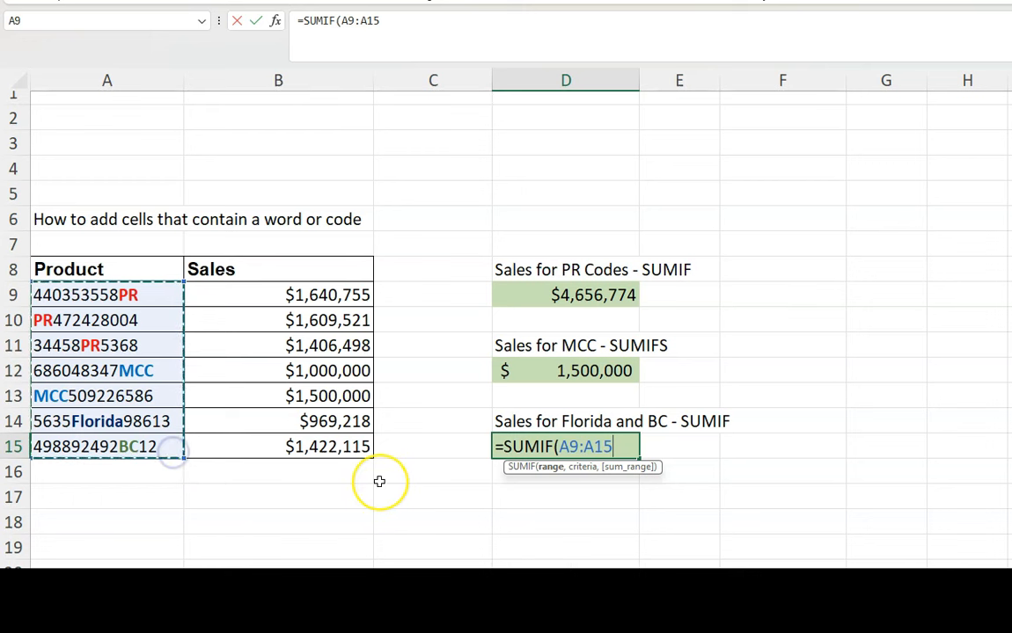
pyautogui.write(',"*Florida*')
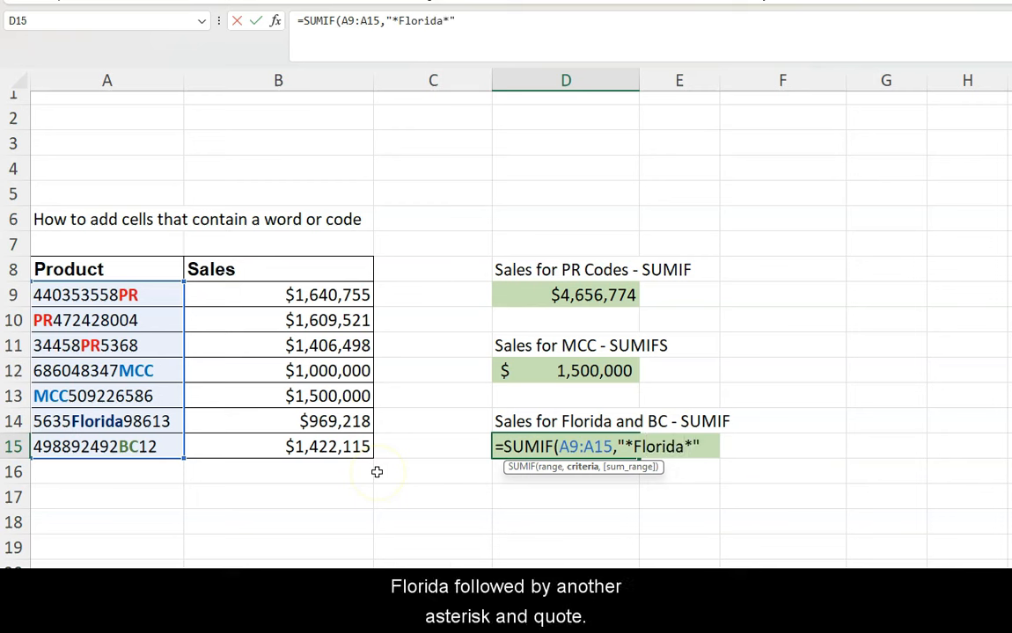
pyautogui.write('",')
pyautogui.moveTo(335, 294); pyautogui.dragTo(322, 446)
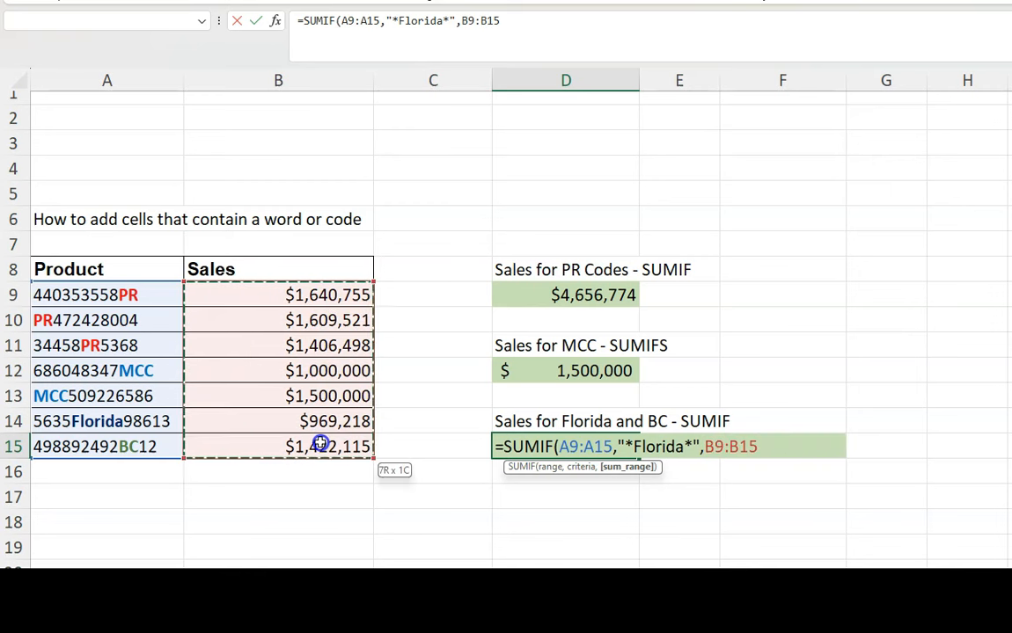
pyautogui.write(')')
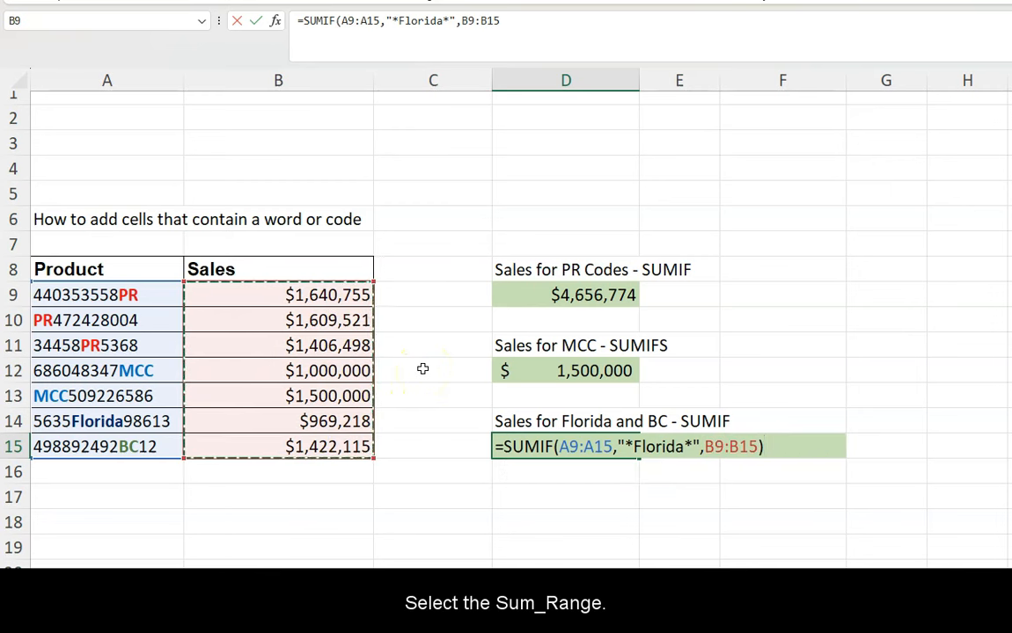
# Extend the D15 formula with +SUMIF(A9:A15,"*BC*",B9:B15) to add the sales of products containing BC, and enter it.
pyautogui.write('+SU')
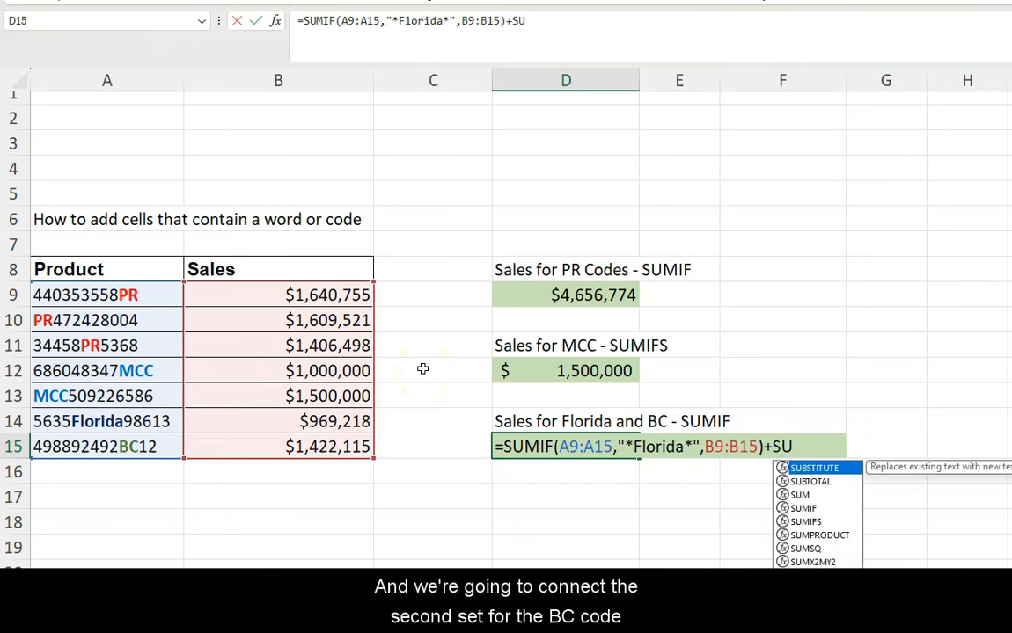
pyautogui.write('MIF(')
pyautogui.moveTo(140, 295); pyautogui.dragTo(145, 446)
pyautogui.write(',"*BC')
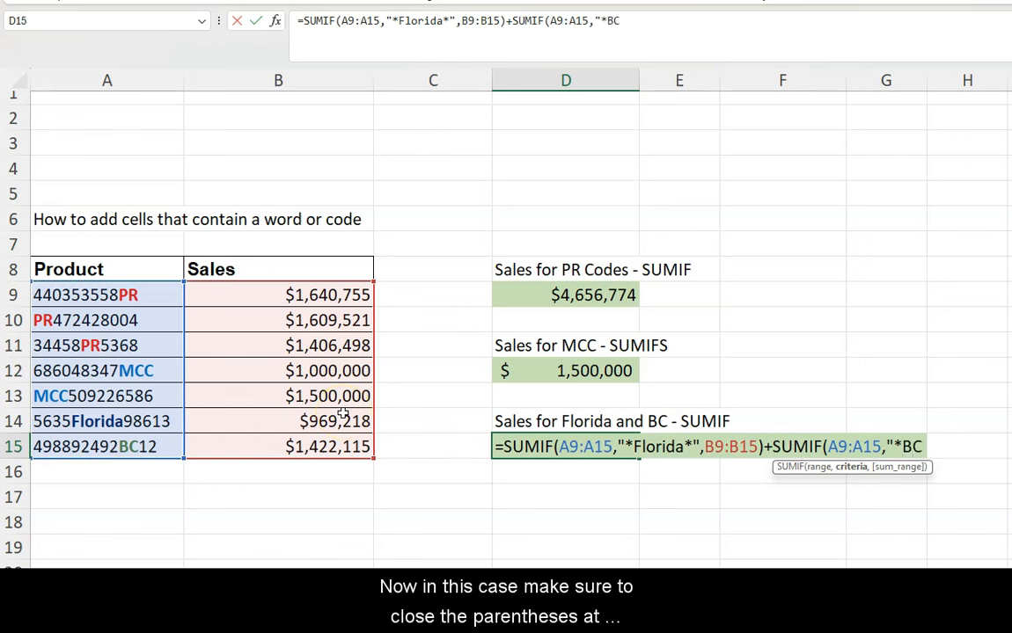
pyautogui.write('*')
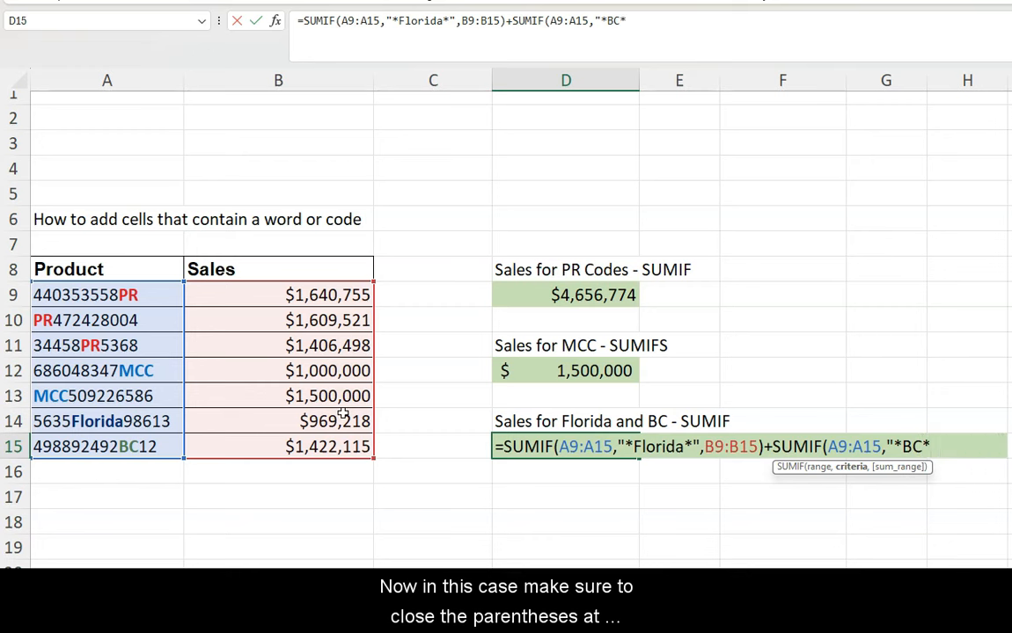
pyautogui.write('"')
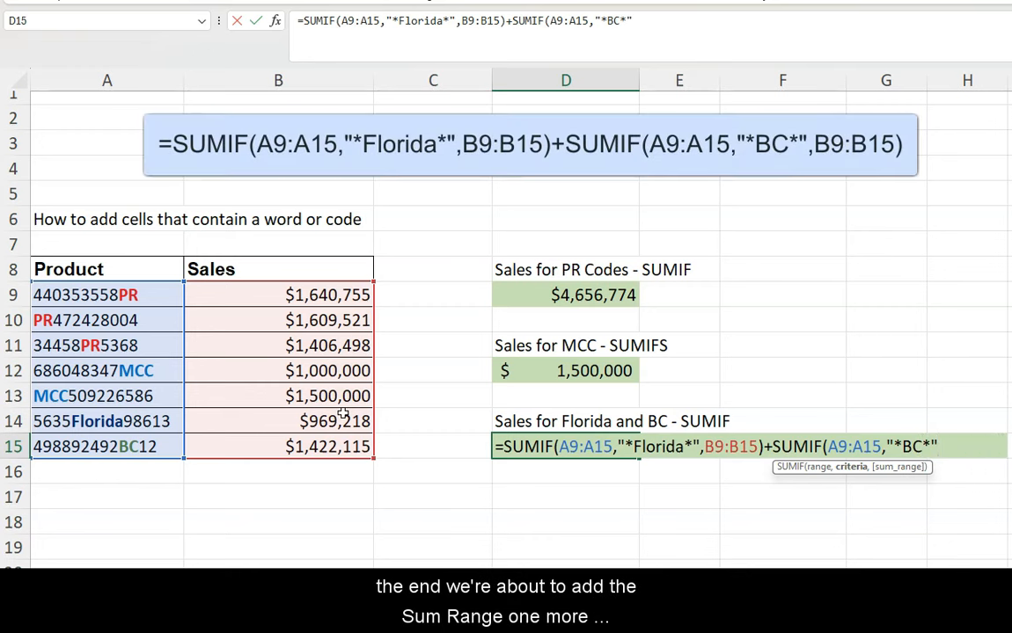
pyautogui.write(',')
pyautogui.moveTo(278, 294); pyautogui.dragTo(268, 440)
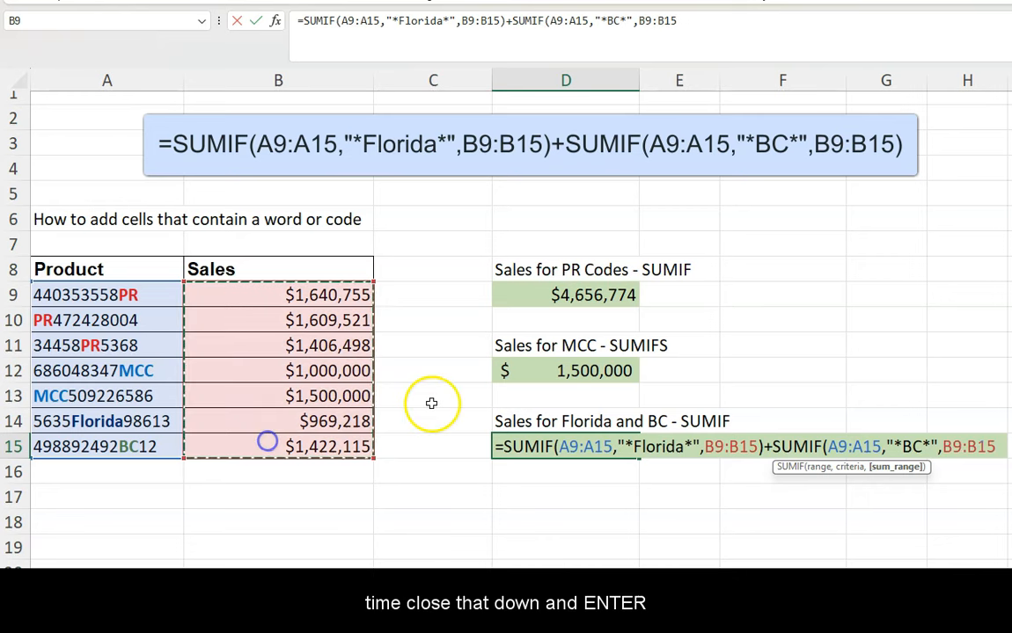
pyautogui.write(')')
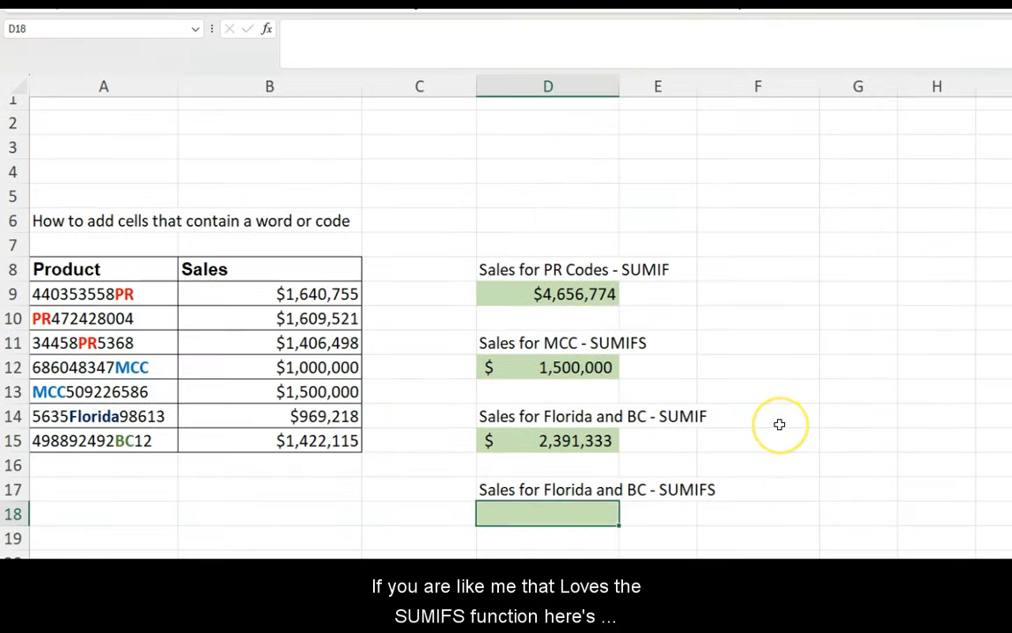
# Start a SUMIFS formula in cell D18 with sum range B9:B15, criteria range A9:A15 and the criterion "*Florida*".
pyautogui.write('sumifs')
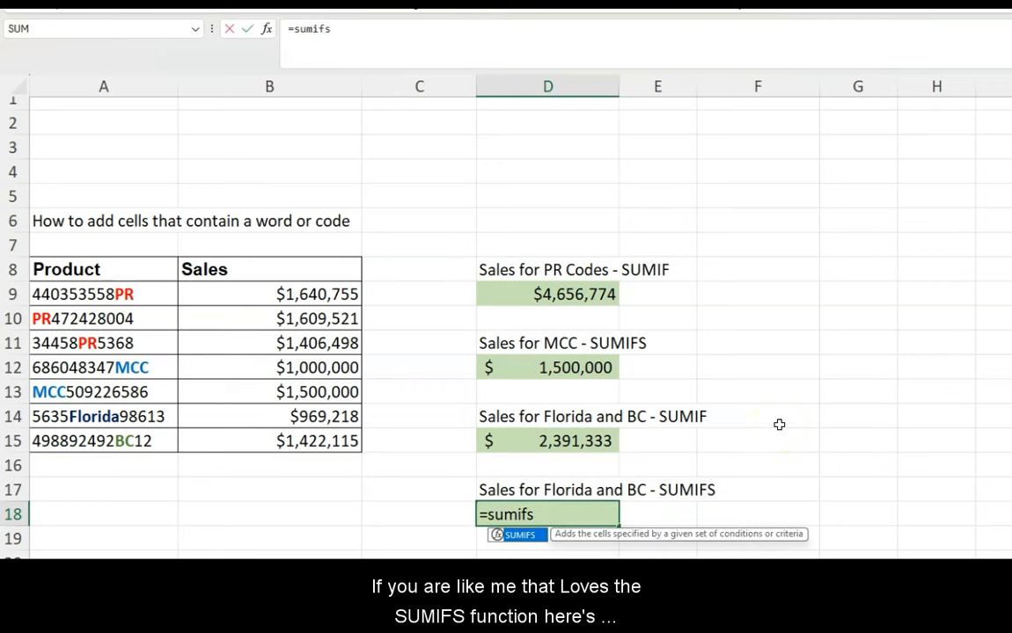
pyautogui.press('Tab')
pyautogui.moveTo(322, 294); pyautogui.dragTo(330, 438)
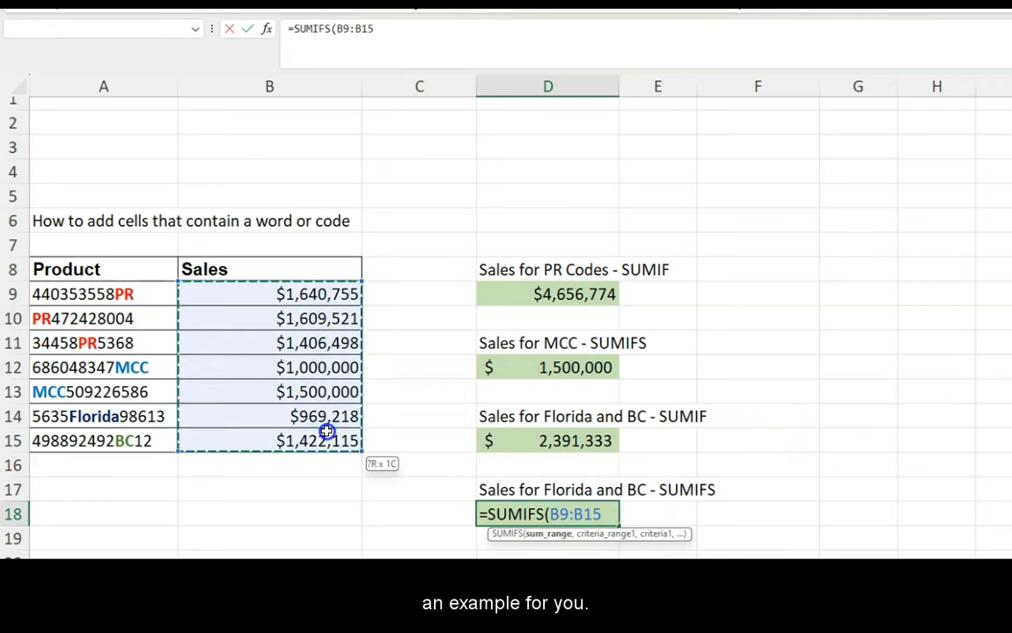
pyautogui.write(',')
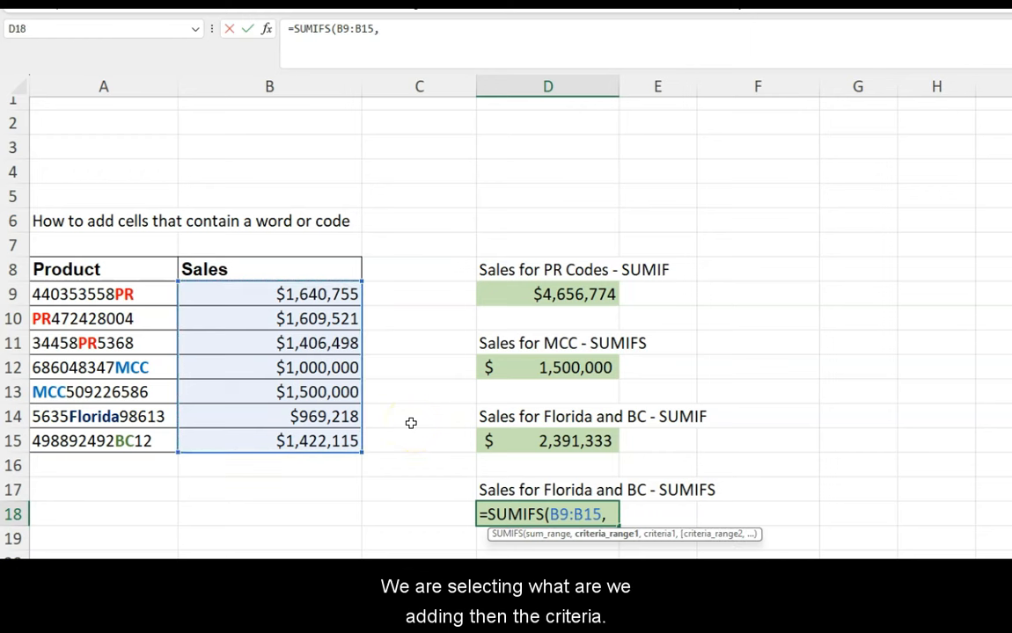
pyautogui.moveTo(130, 294); pyautogui.dragTo(136, 445)
pyautogui.write(',')
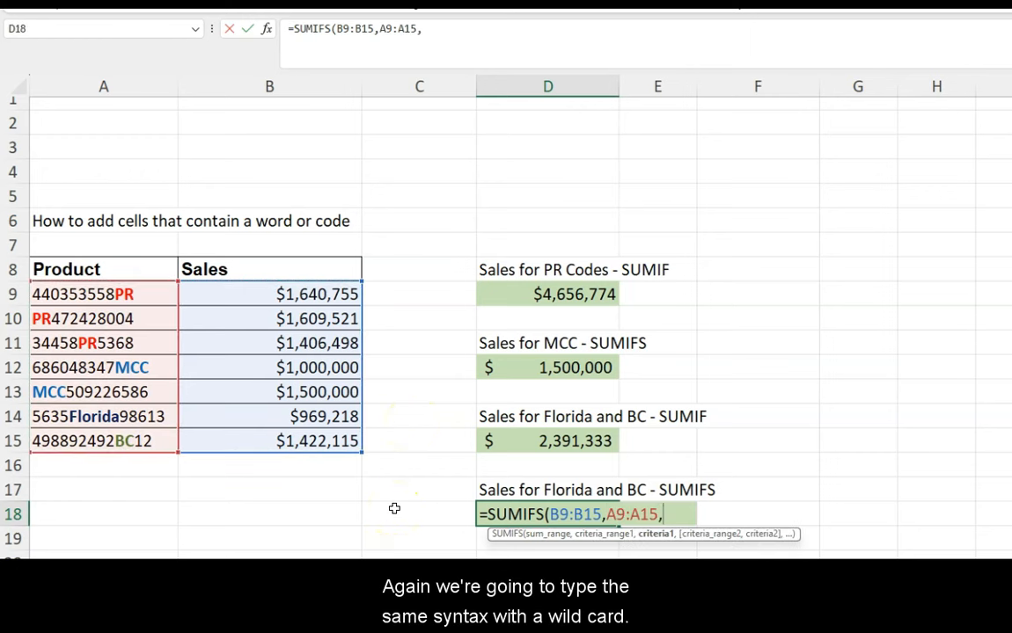
pyautogui.write('"*')
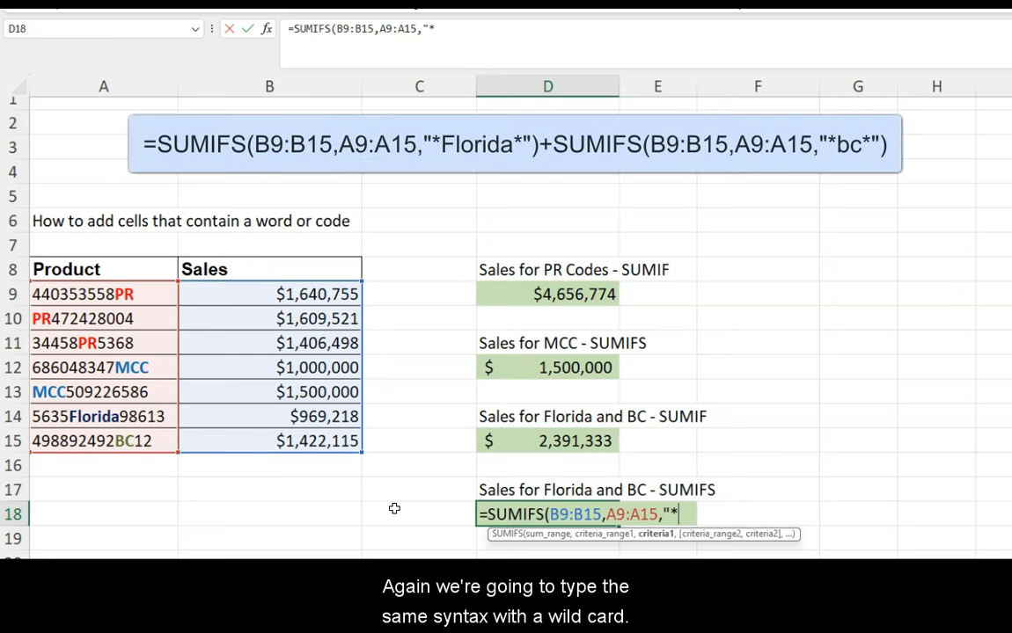
pyautogui.write('Florida')
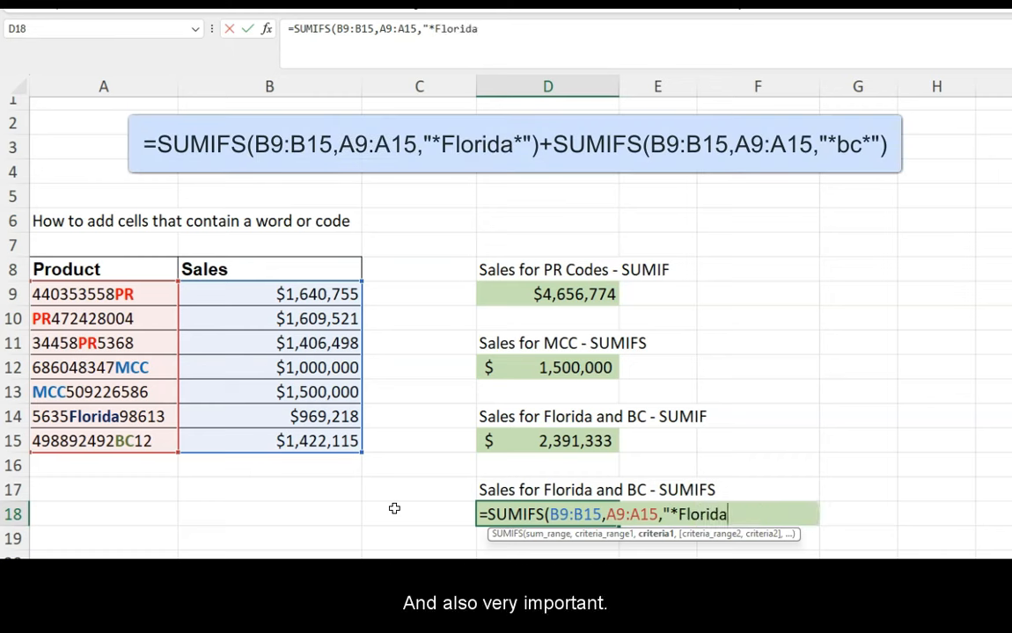
pyautogui.write('*"')
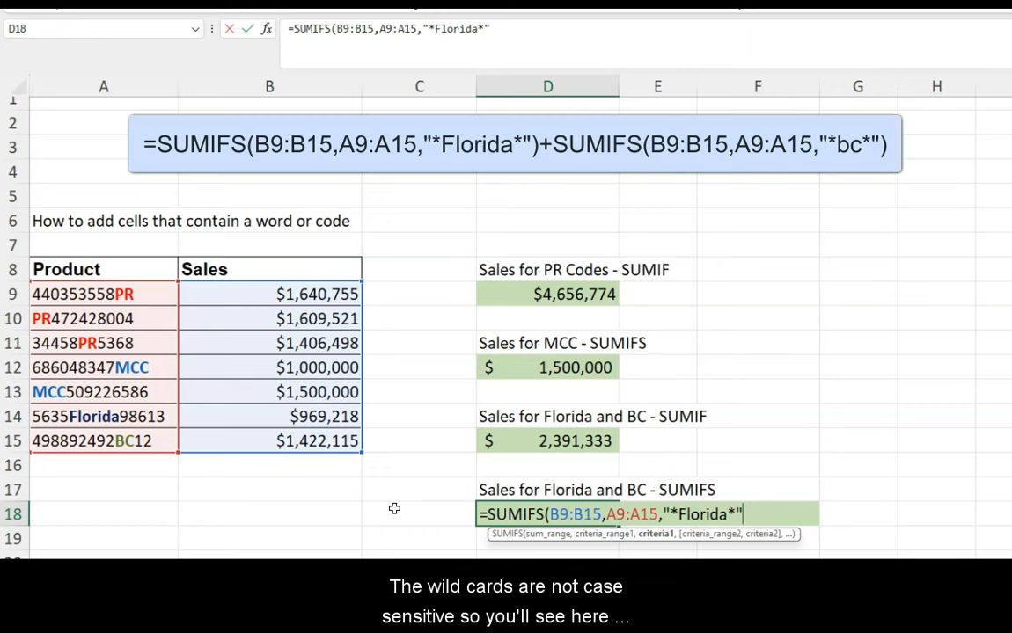
# Complete the D18 formula by closing the first SUMIFS, adding +SUMIFS(B9:B15,A9:A15,"*bc*") for the BC products, and entering it.
pyautogui.write(')+SUMIFS')
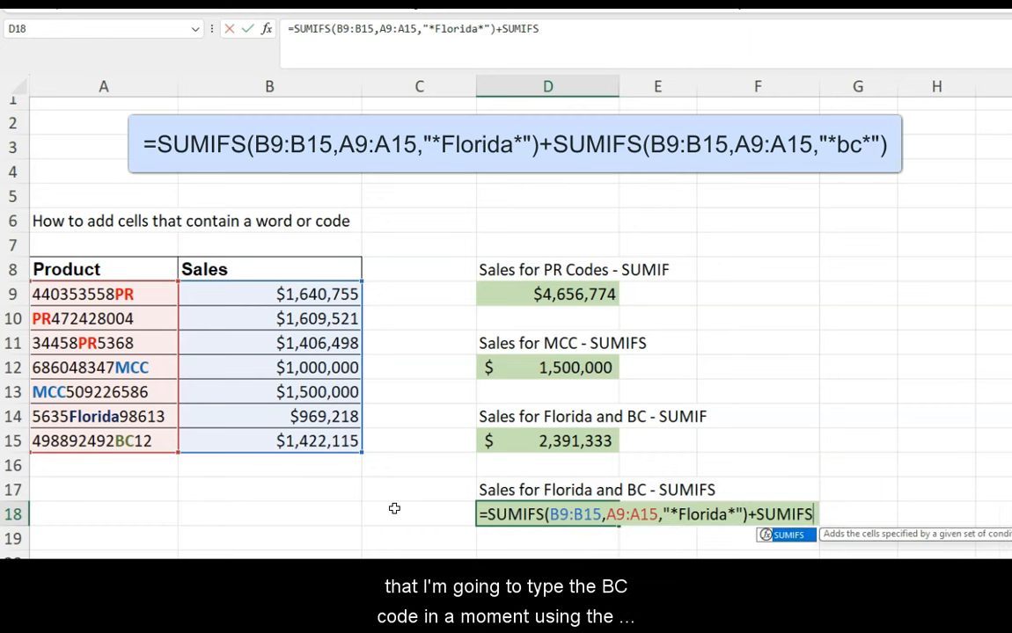
pyautogui.write('(')
pyautogui.moveTo(283, 294); pyautogui.dragTo(293, 447)
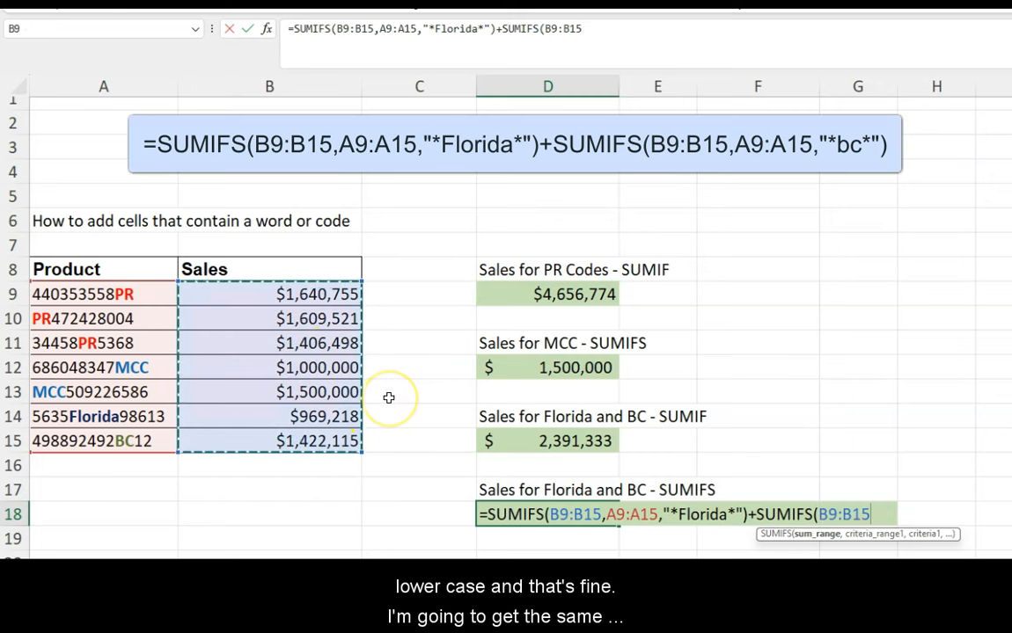
pyautogui.write(',')
pyautogui.moveTo(141, 296); pyautogui.dragTo(140, 441)
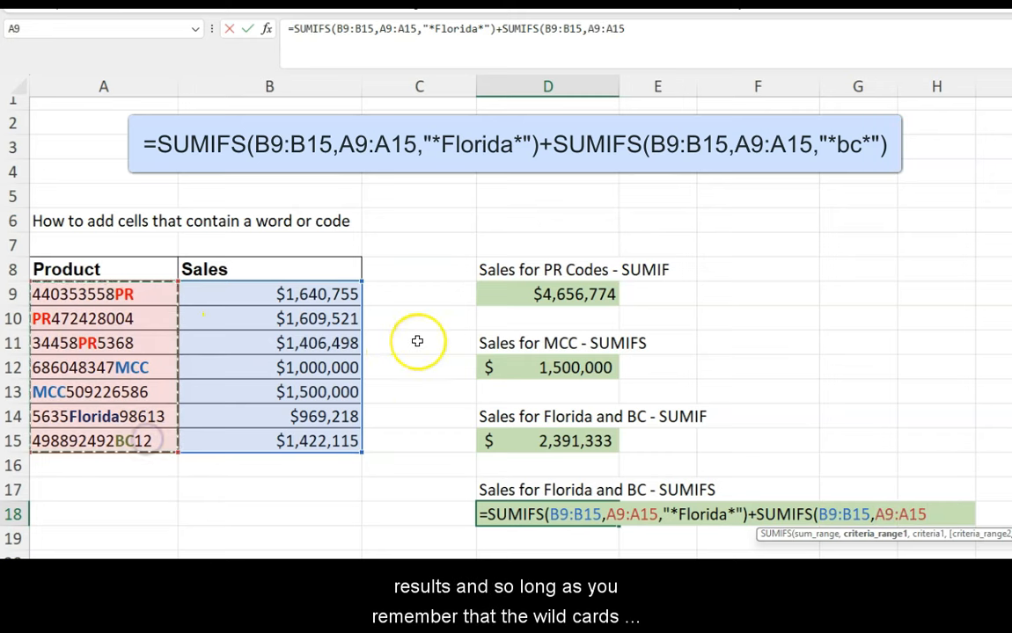
pyautogui.write(',')
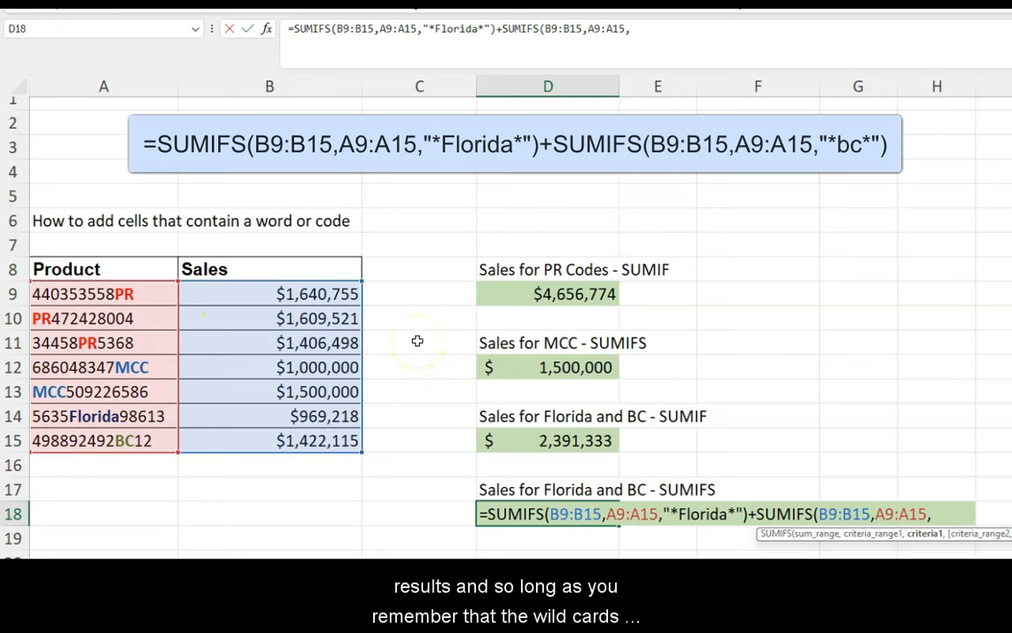
pyautogui.write('"*bc')
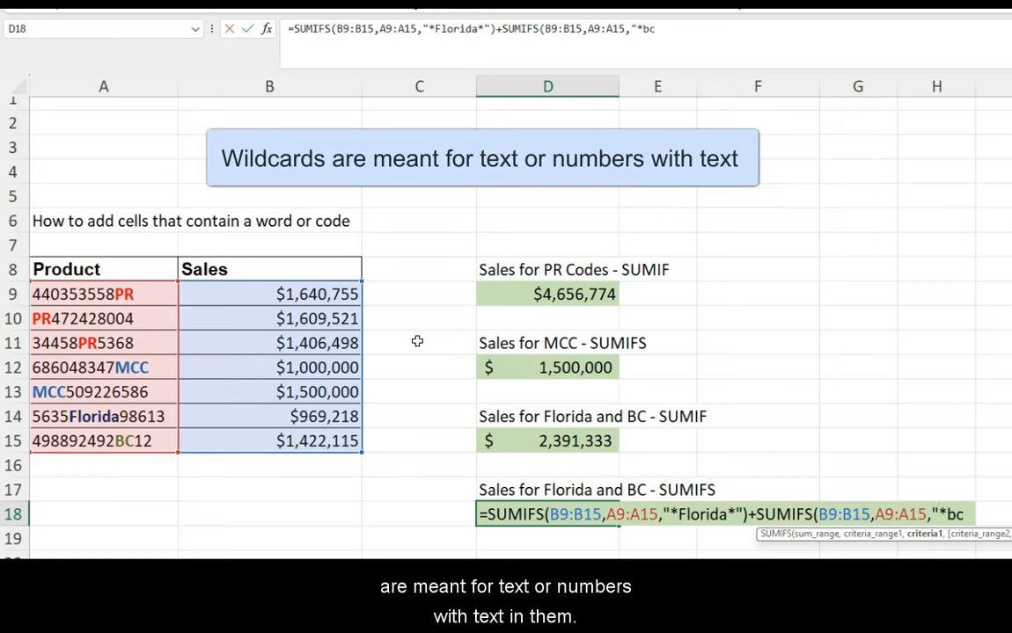
pyautogui.write('*')
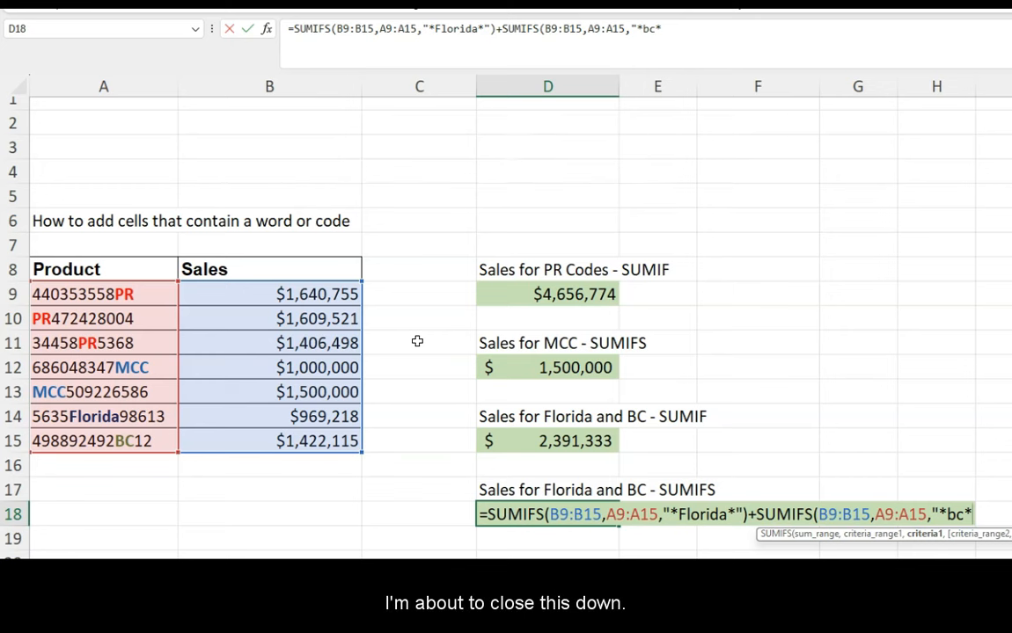
pyautogui.write('")')
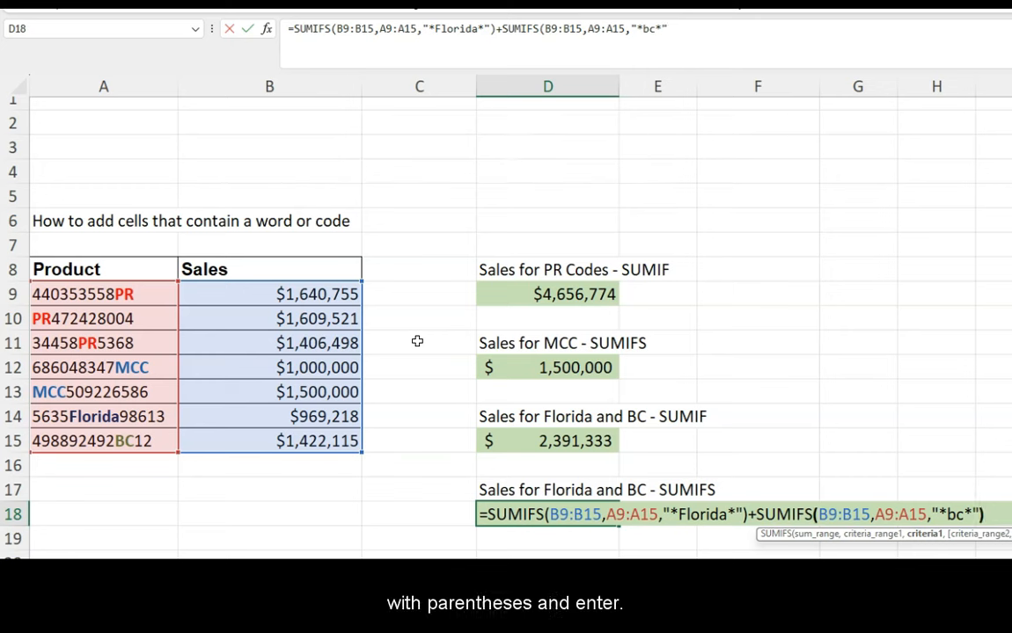
pyautogui.press('Return')
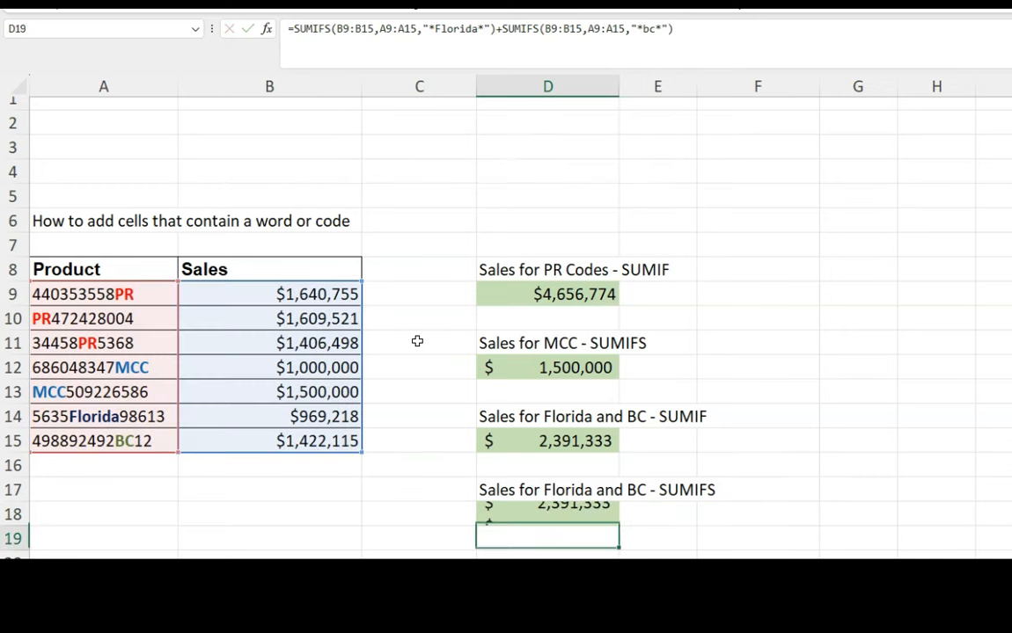